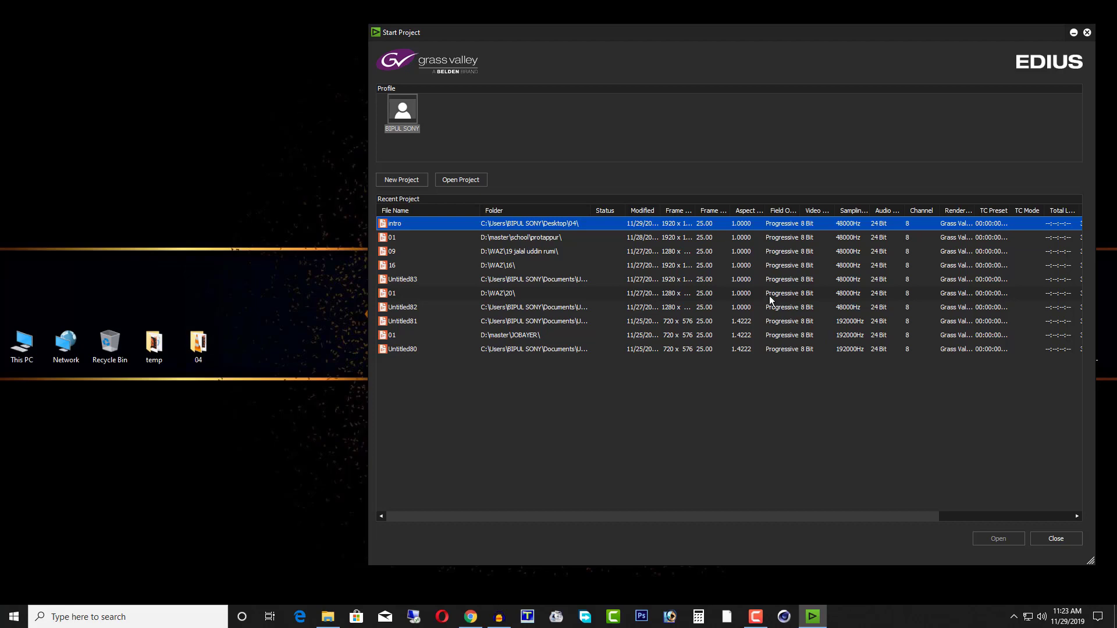
Create a new project using the HD 1920x1080 25p 16:9 8bit preset
{"action": "left_click", "coordinate": [548, 228]}
{"action": "left_click", "coordinate": [405, 179]}
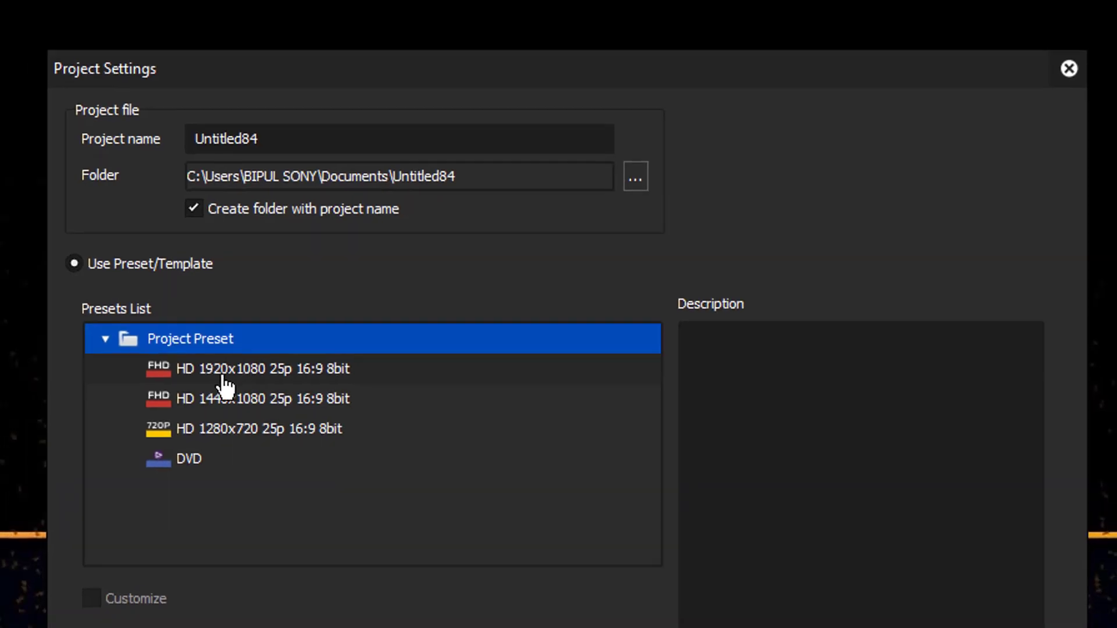
{"action": "left_click", "coordinate": [226, 386]}
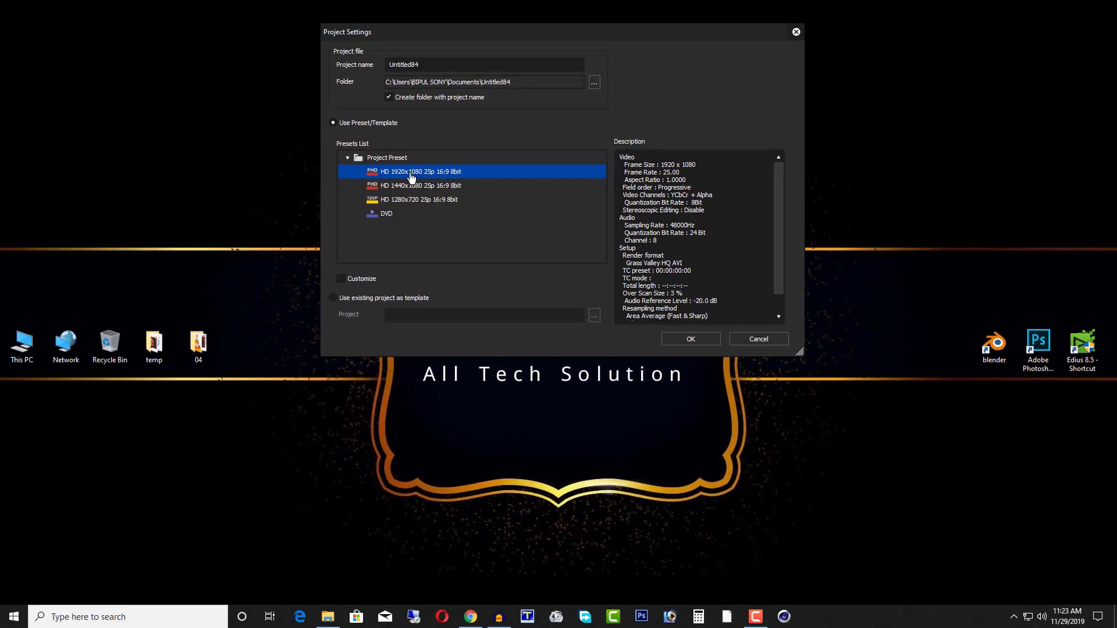
{"action": "double_click", "coordinate": [413, 175]}
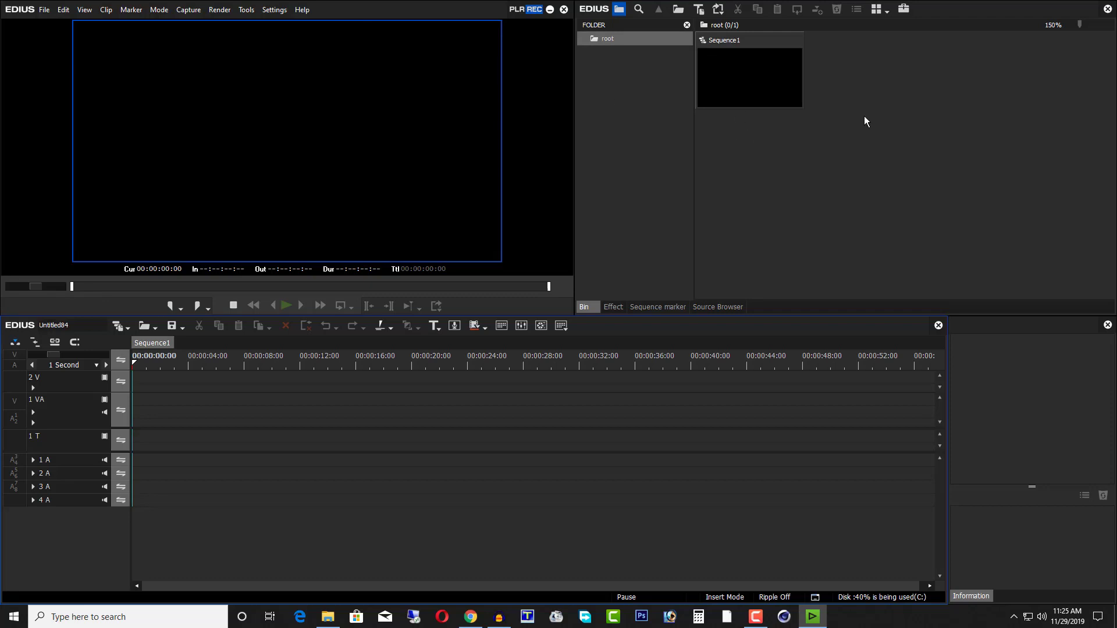
Try to import 001.mov, 002.mov, the 3D Wall With Moving Objects video, 04.mov and P_193.mov into the bin
{"action": "double_click", "coordinate": [880, 98]}
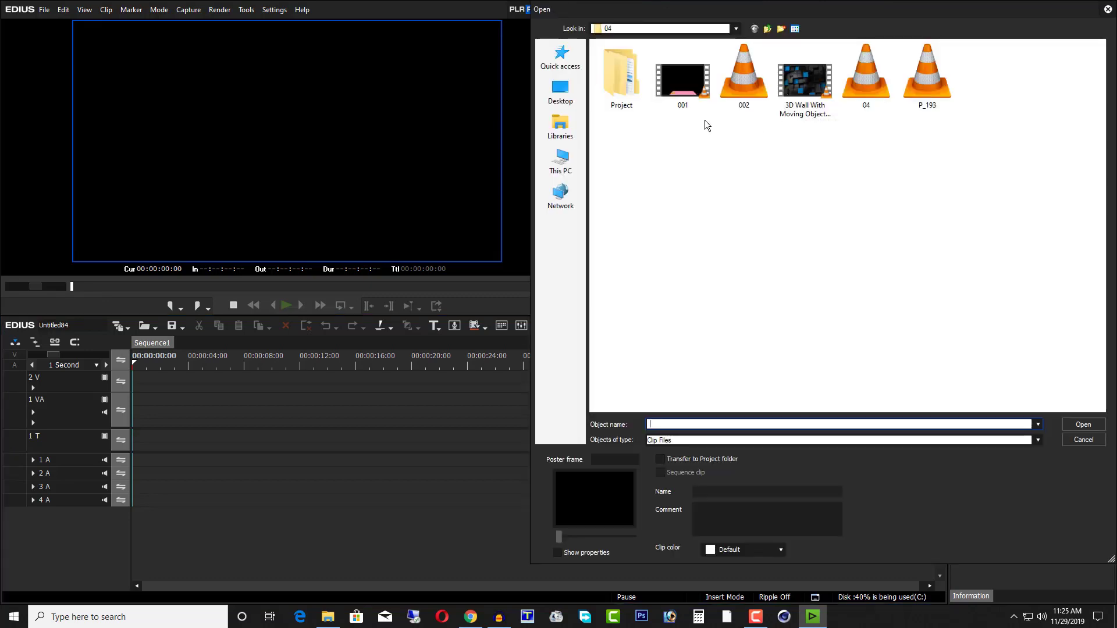
{"action": "left_click_drag", "start_coordinate": [979, 148], "coordinate": [665, 65]}
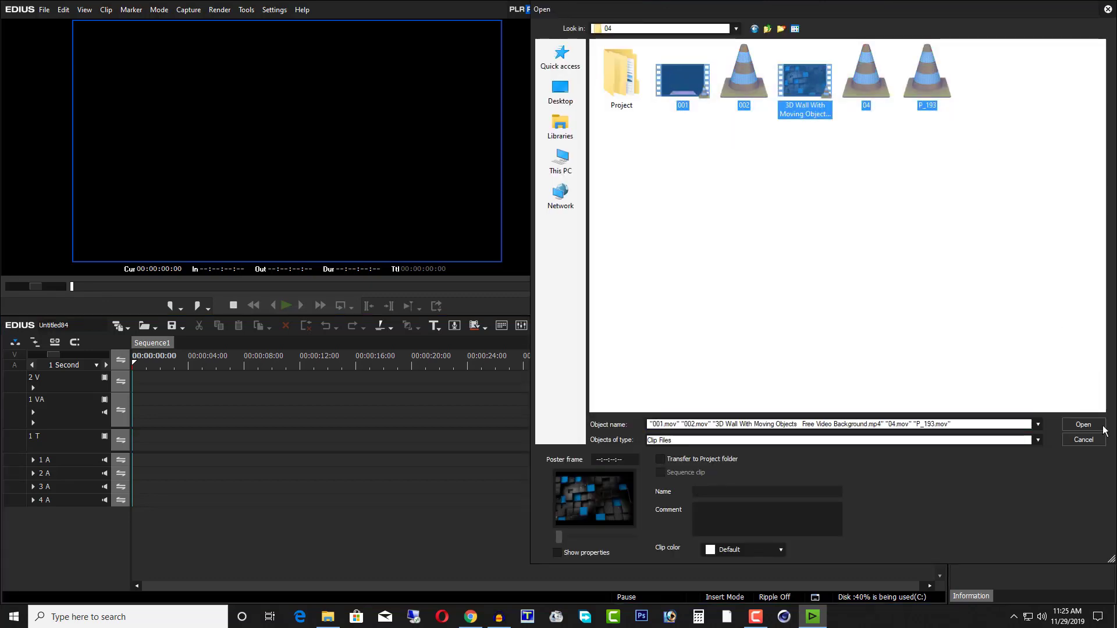
{"action": "left_click", "coordinate": [1083, 424]}
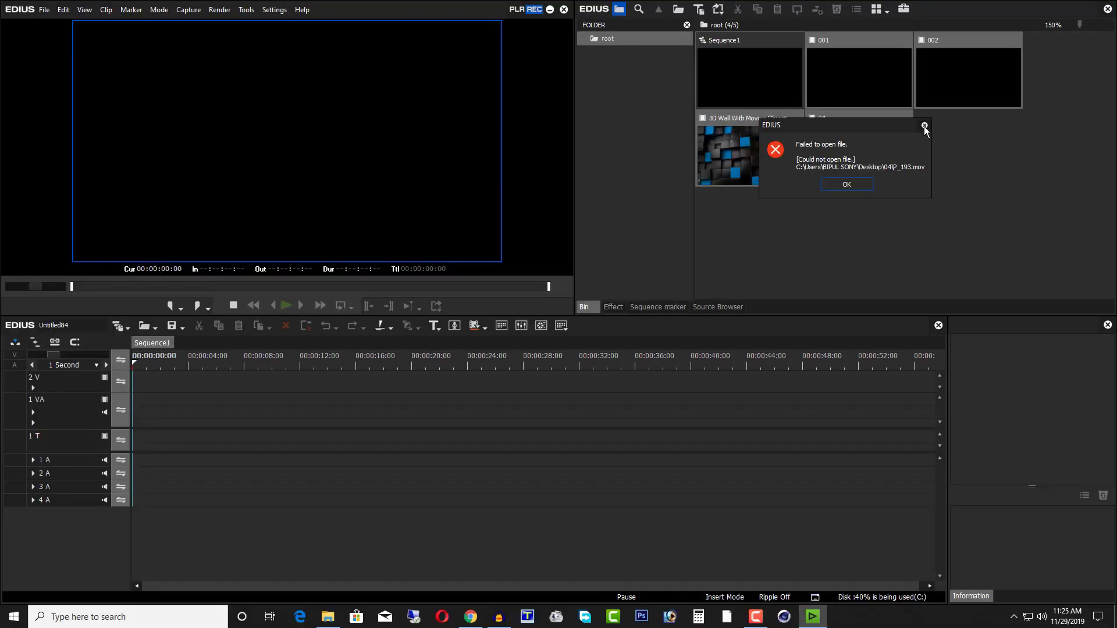
{"action": "left_click", "coordinate": [681, 283]}
{"action": "double_click", "coordinate": [682, 310]}
{"action": "double_click", "coordinate": [929, 92]}
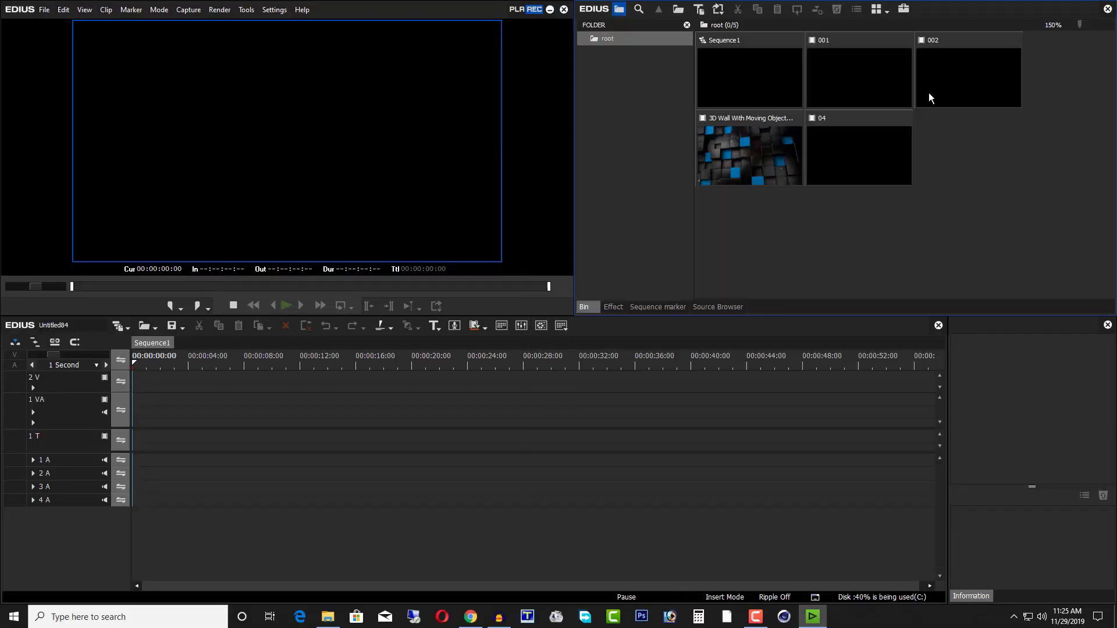
{"action": "left_click", "coordinate": [845, 181]}
Enable the QuickTime Importer in the system settings and apply the change
{"action": "left_click", "coordinate": [274, 10]}
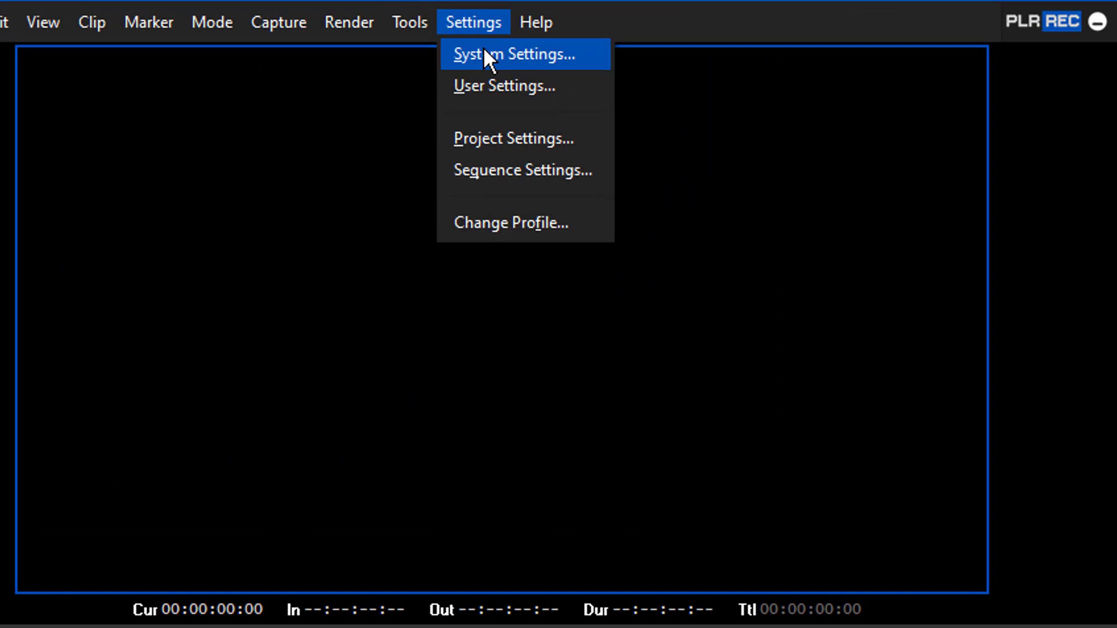
{"action": "left_click", "coordinate": [484, 49]}
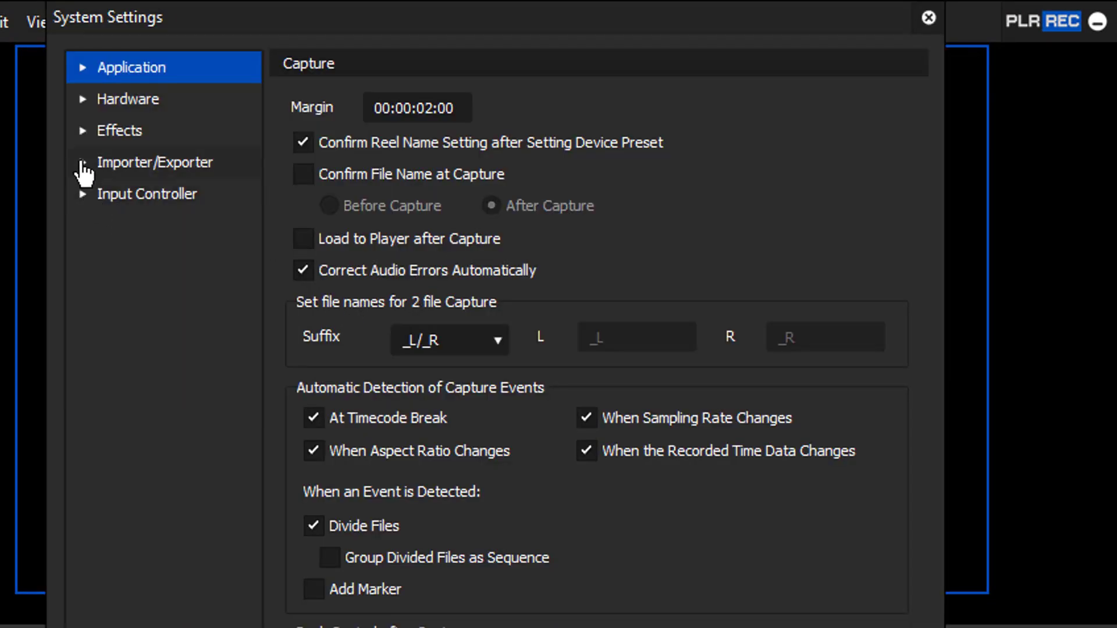
{"action": "left_click", "coordinate": [83, 164]}
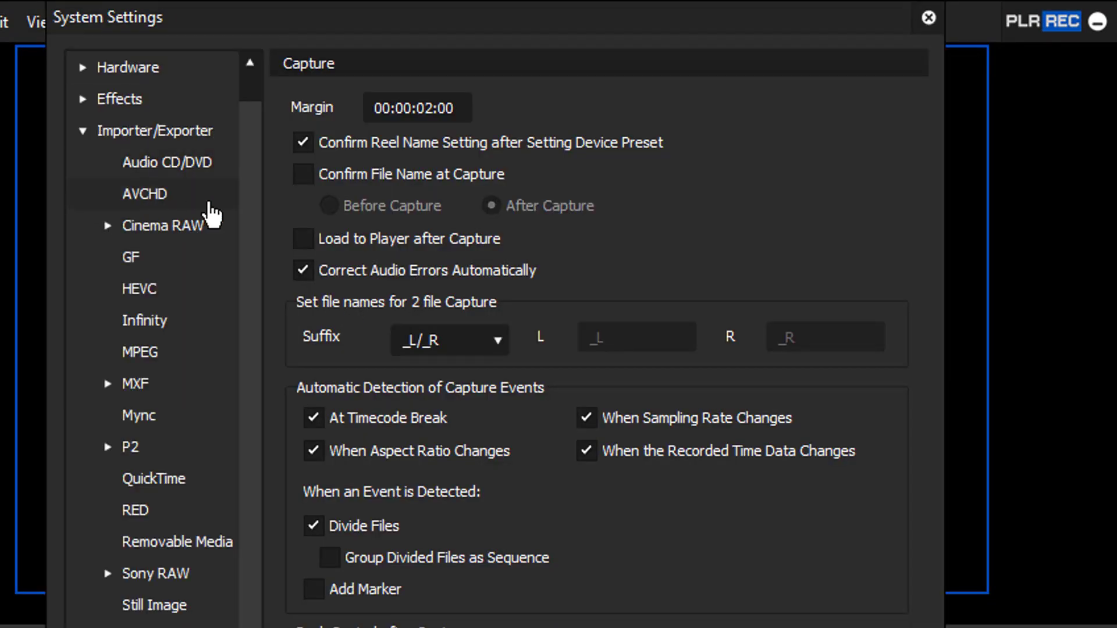
{"action": "left_click", "coordinate": [155, 487]}
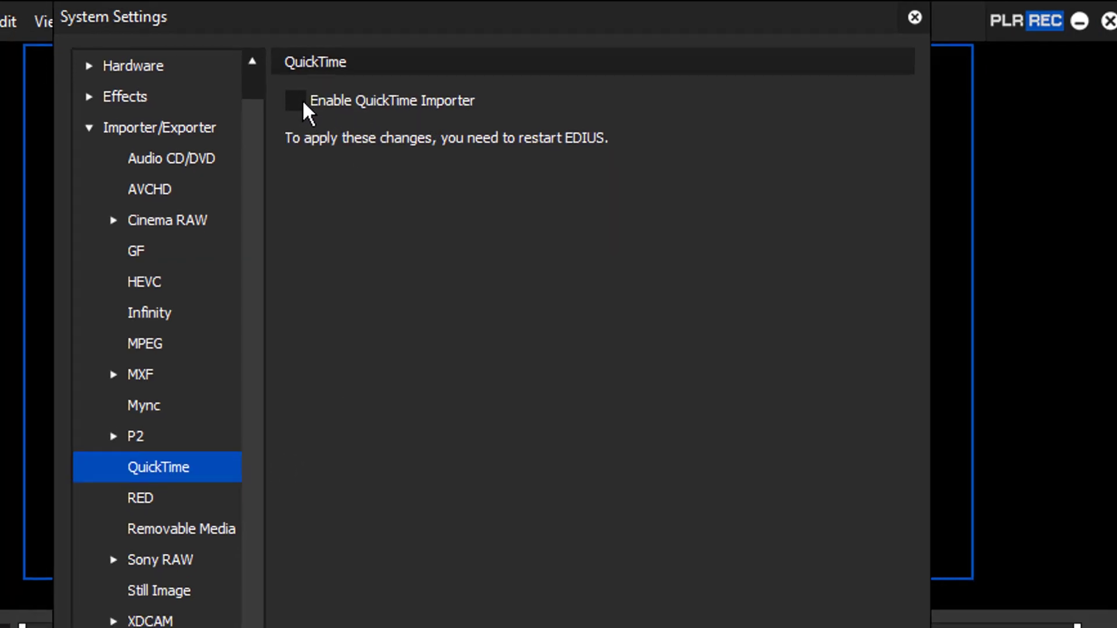
{"action": "left_click", "coordinate": [303, 105]}
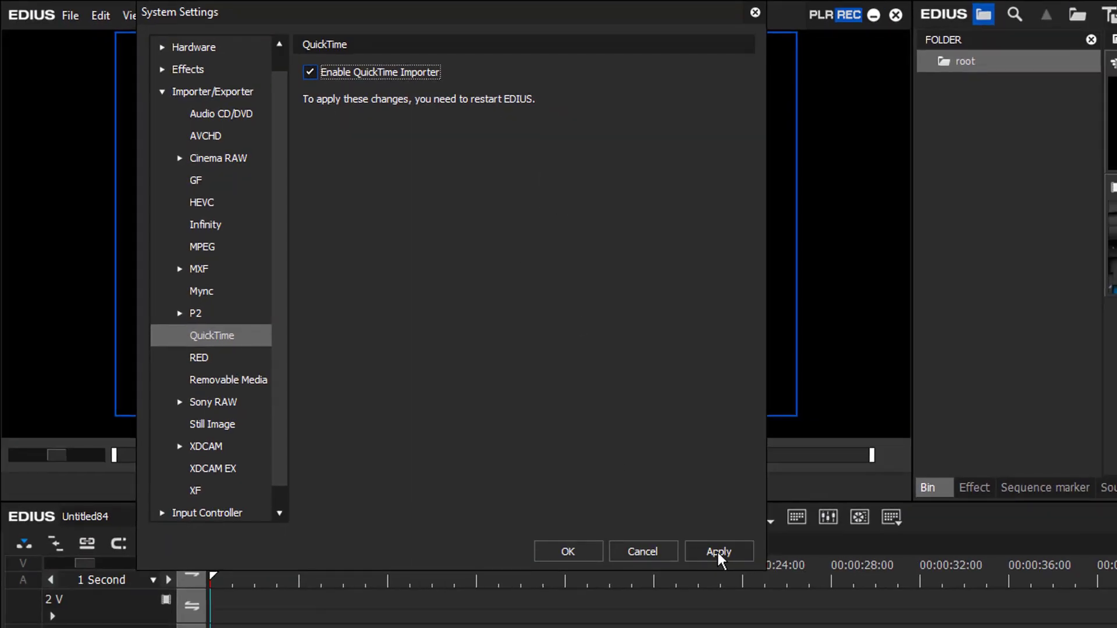
{"action": "left_click", "coordinate": [719, 553]}
{"action": "left_click", "coordinate": [567, 551]}
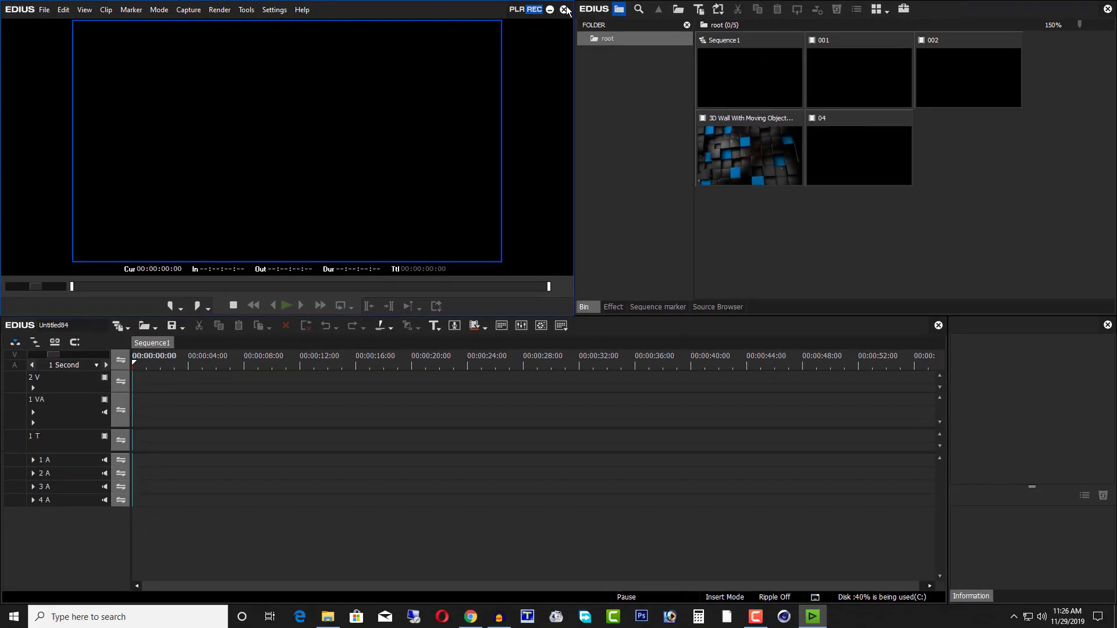
Exit EDIUS so that the importer change can take effect
{"action": "left_click", "coordinate": [611, 201]}
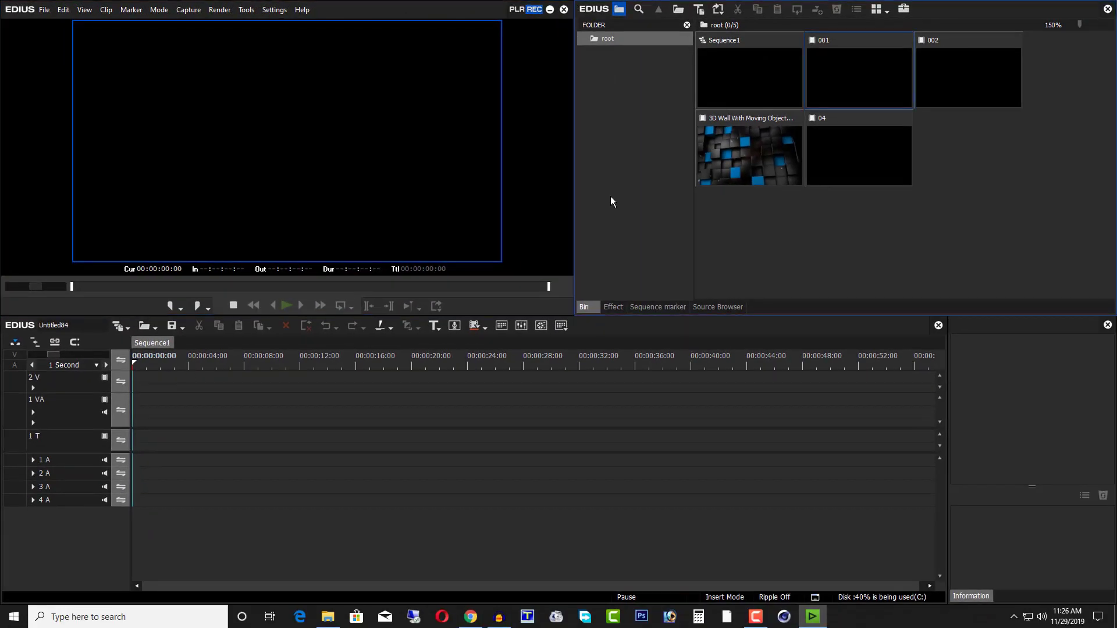
{"action": "left_click", "coordinate": [563, 9]}
{"action": "left_click", "coordinate": [291, 179]}
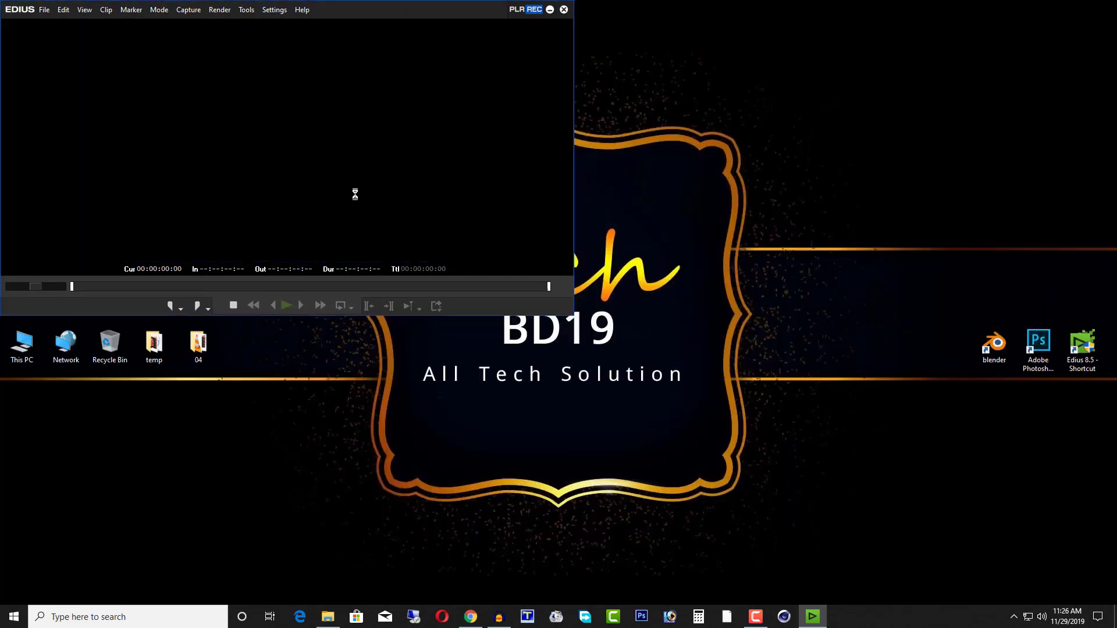
{"action": "right_click", "coordinate": [760, 190]}
Relaunch EDIUS and create a new project with the HD 1920x1080 25p 16:9 8bit preset
{"action": "left_click", "coordinate": [1100, 359]}
{"action": "double_click", "coordinate": [1099, 359]}
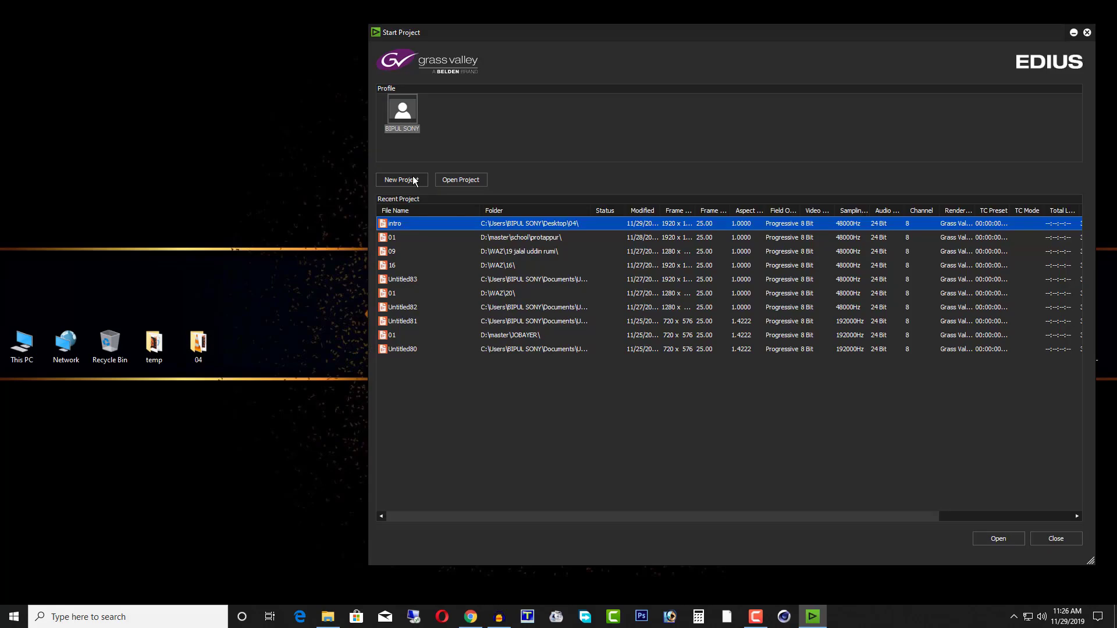
{"action": "left_click", "coordinate": [415, 181]}
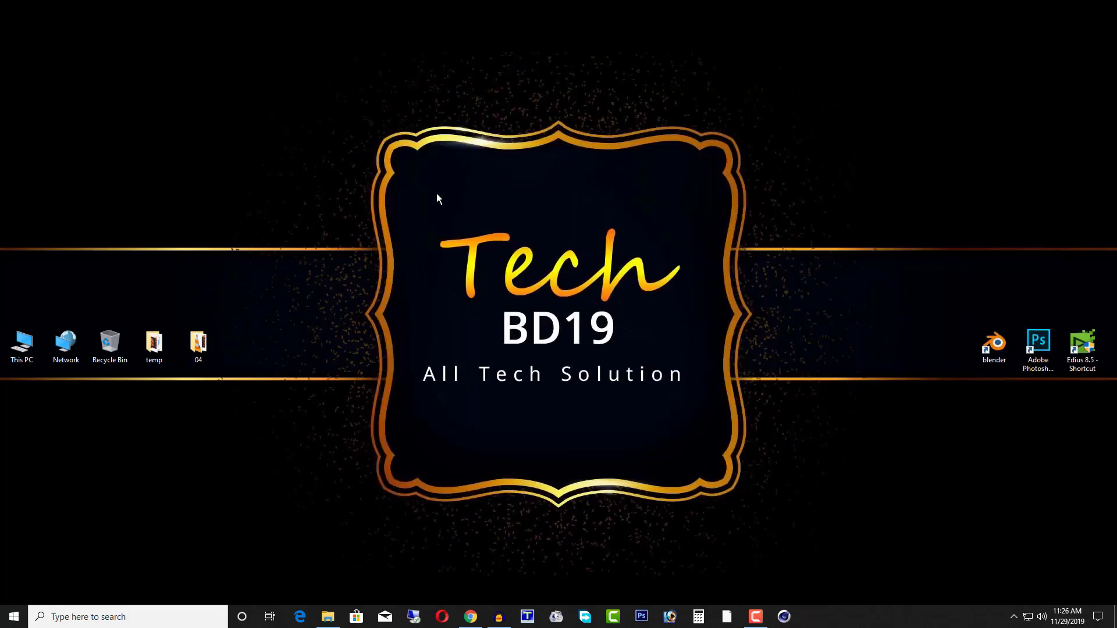
{"action": "double_click", "coordinate": [416, 177]}
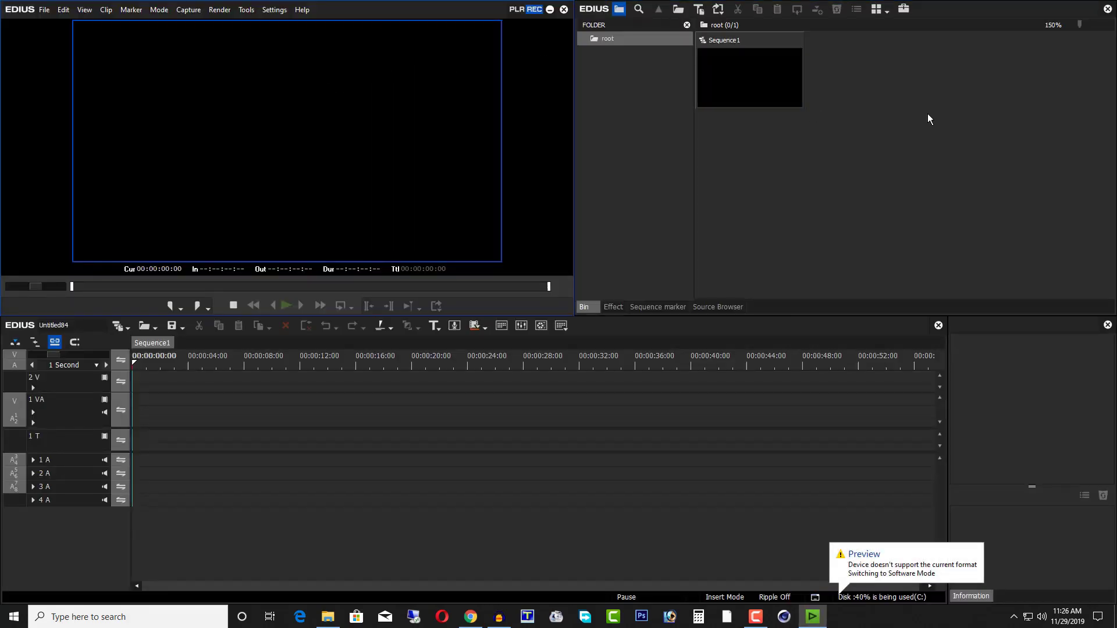
Import P_193.mov into the bin and place the clip at the start of the 1 VA track
{"action": "double_click", "coordinate": [928, 113]}
{"action": "left_click", "coordinate": [937, 85]}
{"action": "double_click", "coordinate": [937, 85]}
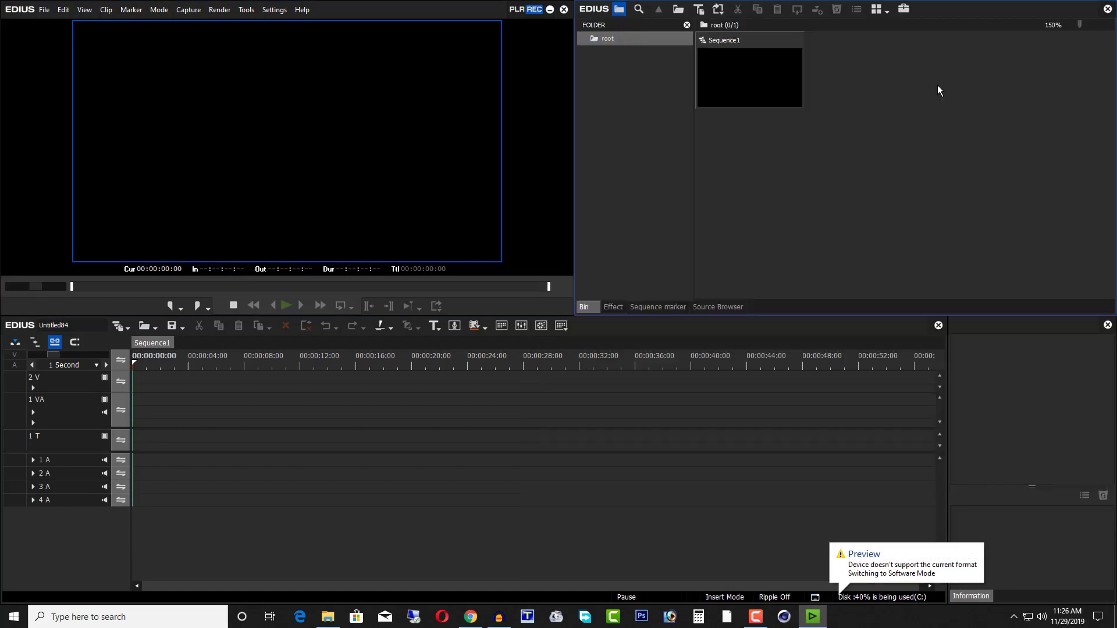
{"action": "left_click_drag", "start_coordinate": [854, 83], "coordinate": [69, 417]}
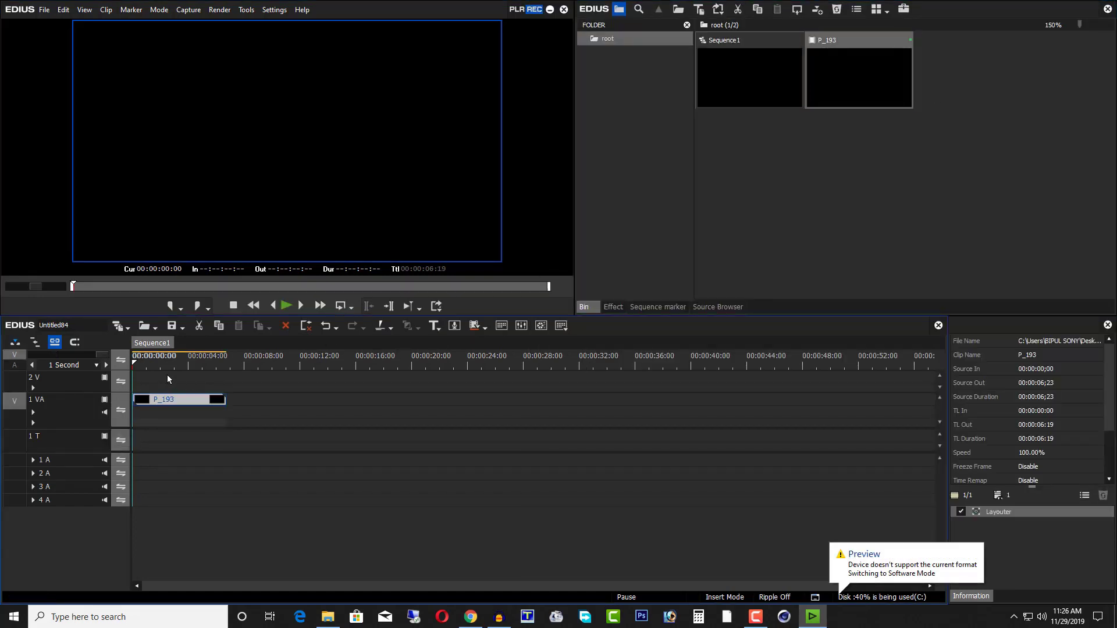
Play the P_193 clip on the timeline for a few seconds and stop playback
{"action": "left_click", "coordinate": [286, 306]}
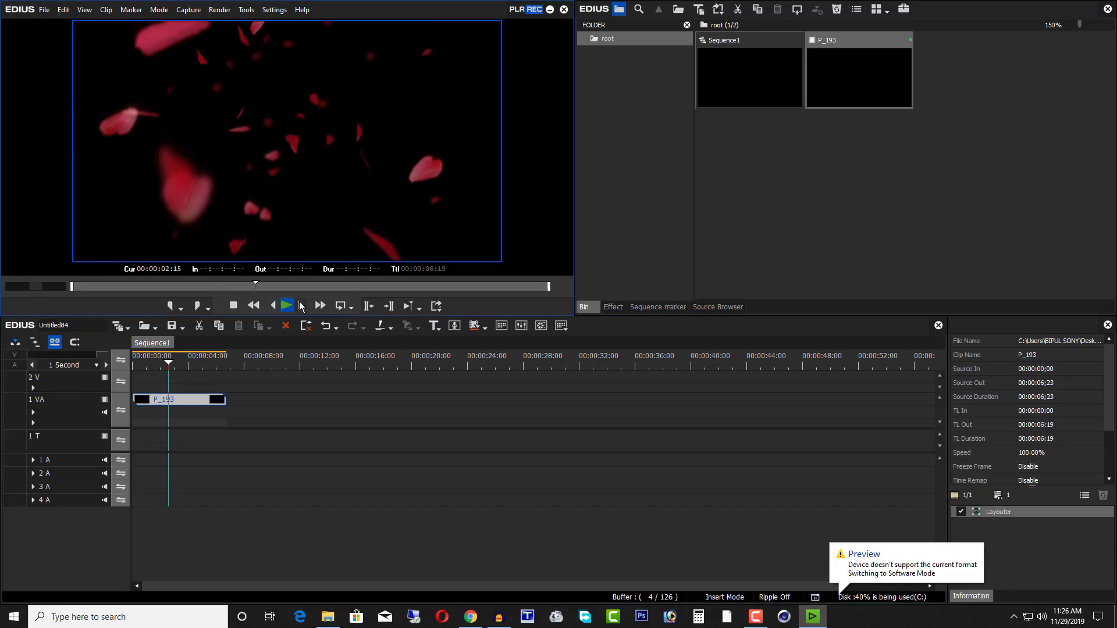
{"action": "left_click", "coordinate": [233, 306]}
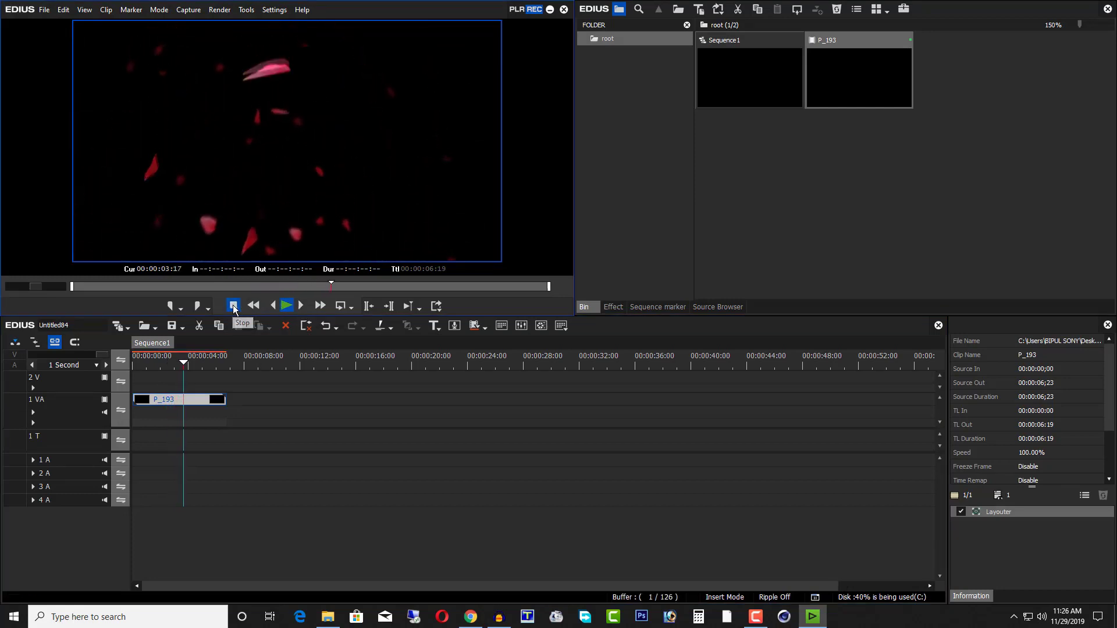
{"action": "left_click", "coordinate": [233, 306]}
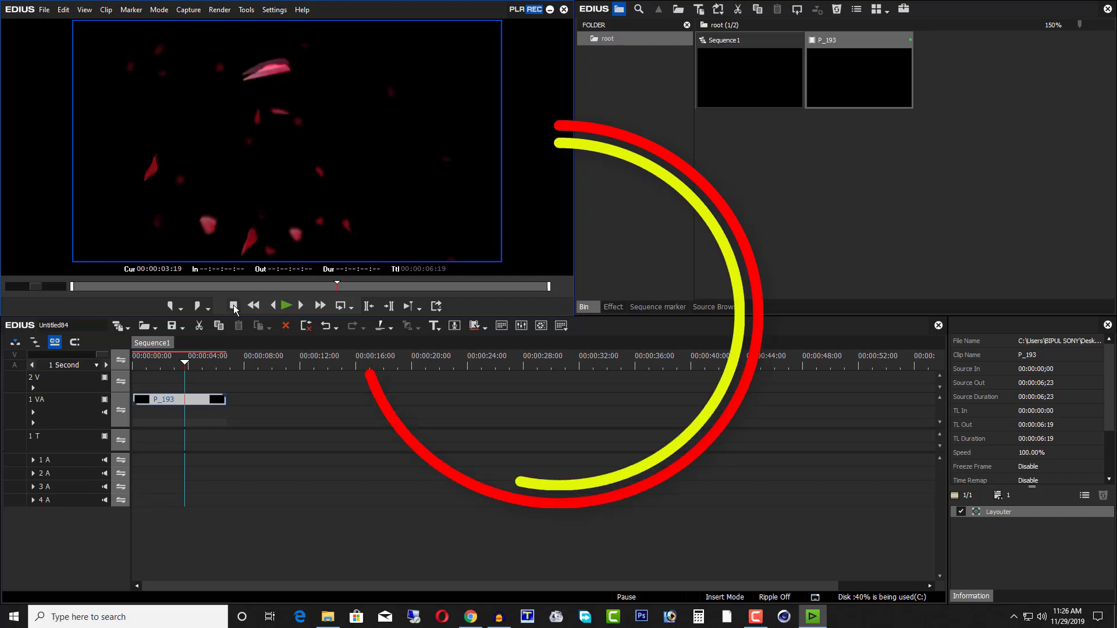
Delete the P_193 clip from the timeline and clear all items, including Sequence1, from the bin
{"action": "left_click", "coordinate": [209, 400]}
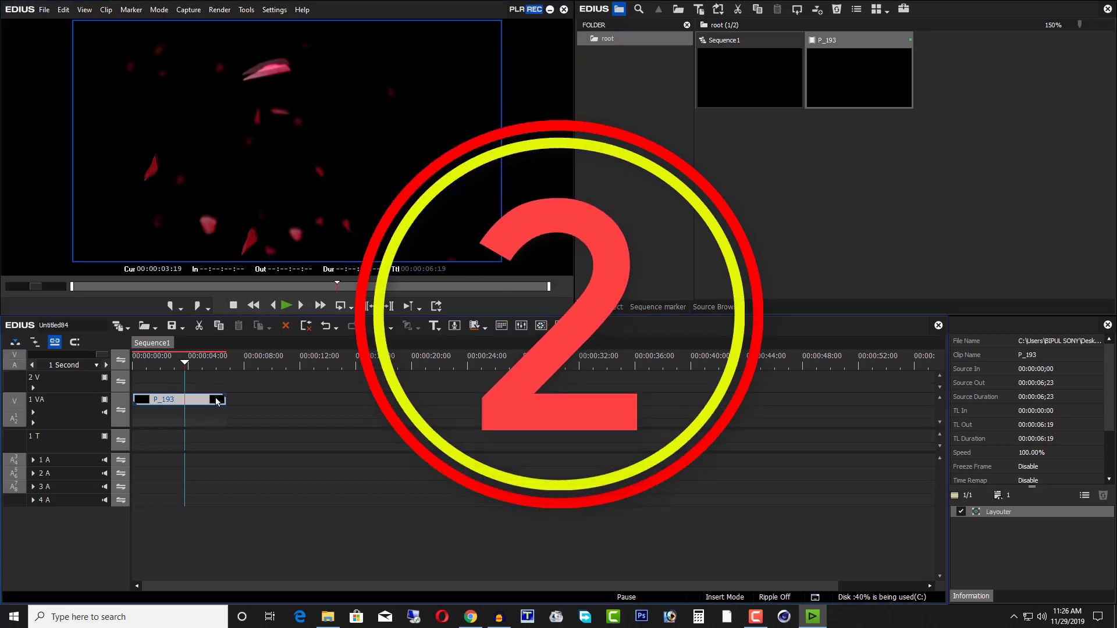
{"action": "key", "text": "Delete"}
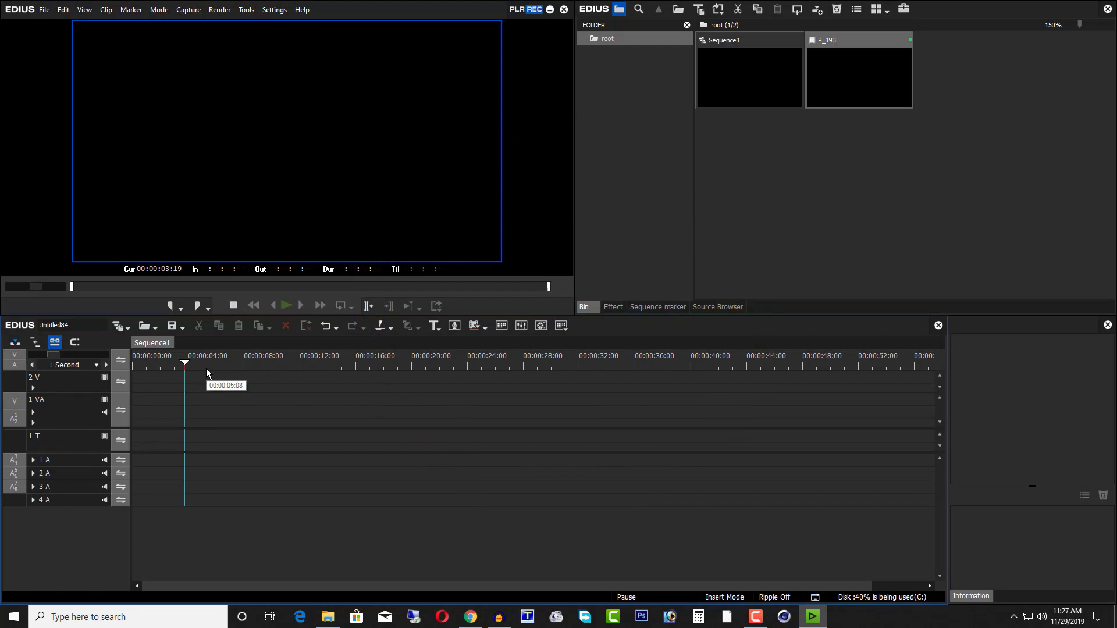
{"action": "left_click_drag", "start_coordinate": [931, 132], "coordinate": [624, 32]}
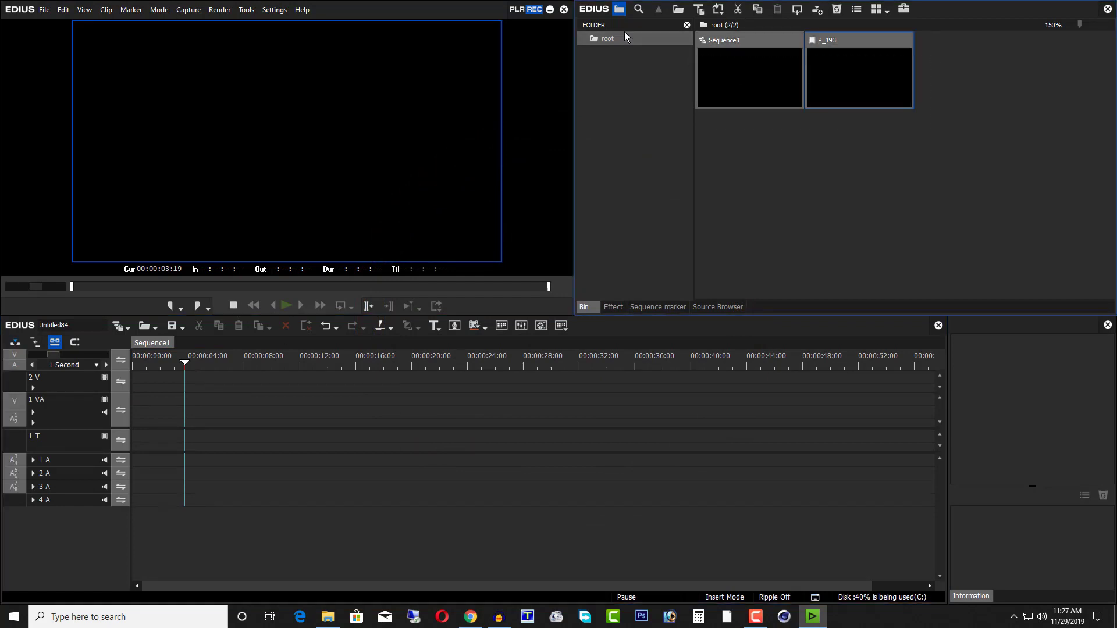
{"action": "key", "text": "Delete"}
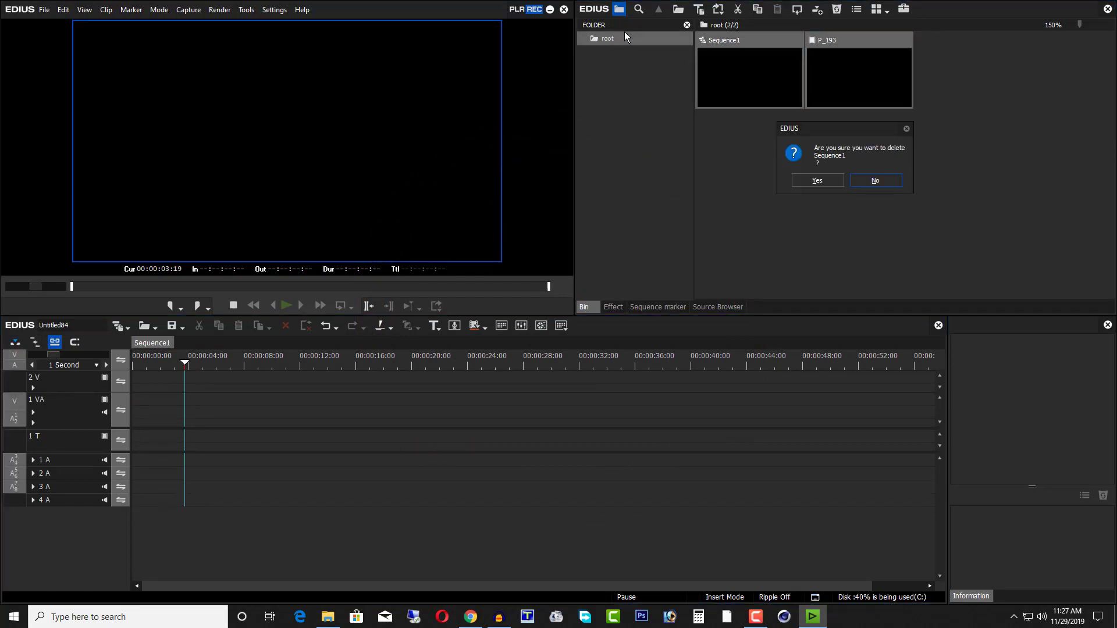
{"action": "left_click", "coordinate": [836, 178]}
Import the 3D Wall With Moving Objects video and P_193.mov, placing them one after the other on the 1 VA track
{"action": "double_click", "coordinate": [787, 149]}
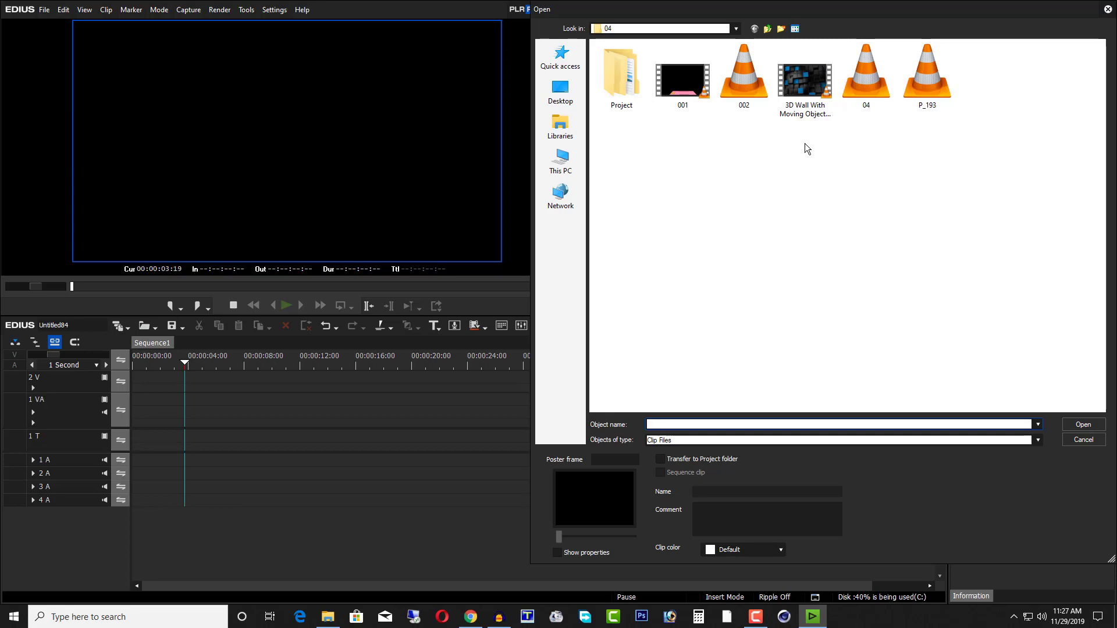
{"action": "double_click", "coordinate": [797, 83]}
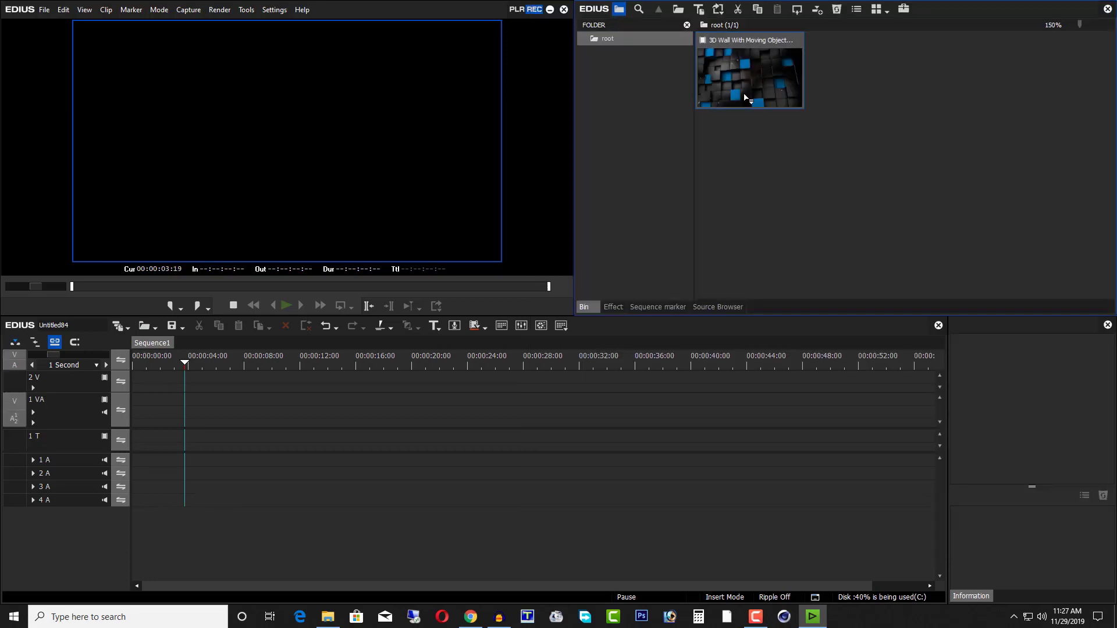
{"action": "left_click_drag", "start_coordinate": [745, 97], "coordinate": [134, 408]}
{"action": "left_click_drag", "start_coordinate": [859, 79], "coordinate": [405, 417]}
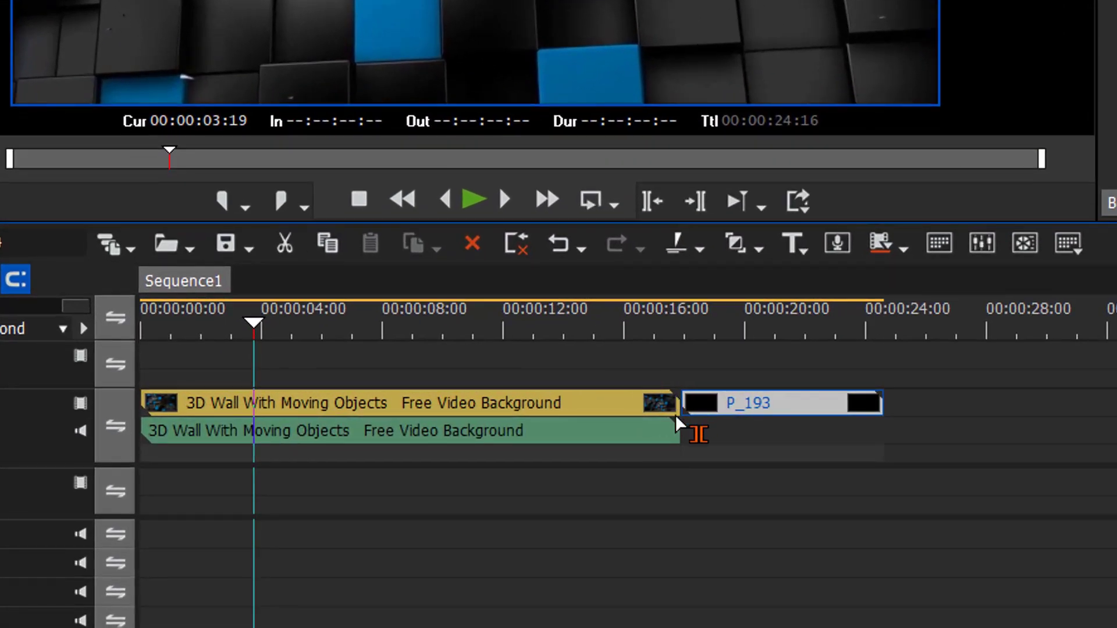
Play the timeline from just before the cut between the 3D Wall clip and P_193
{"action": "left_click_drag", "start_coordinate": [678, 315], "coordinate": [662, 316]}
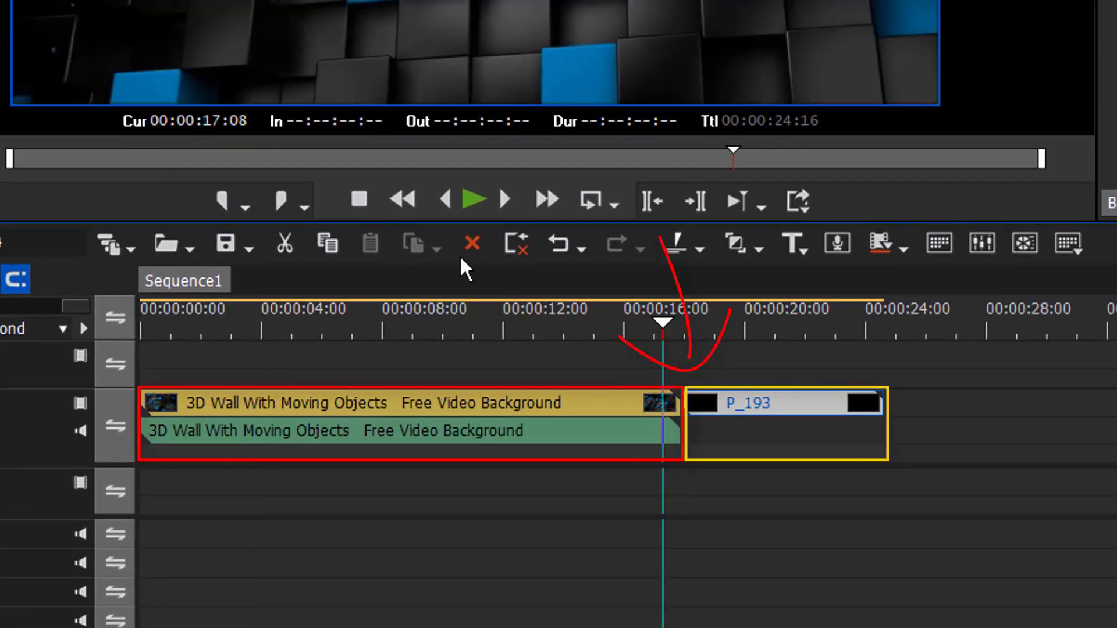
{"action": "left_click", "coordinate": [473, 201]}
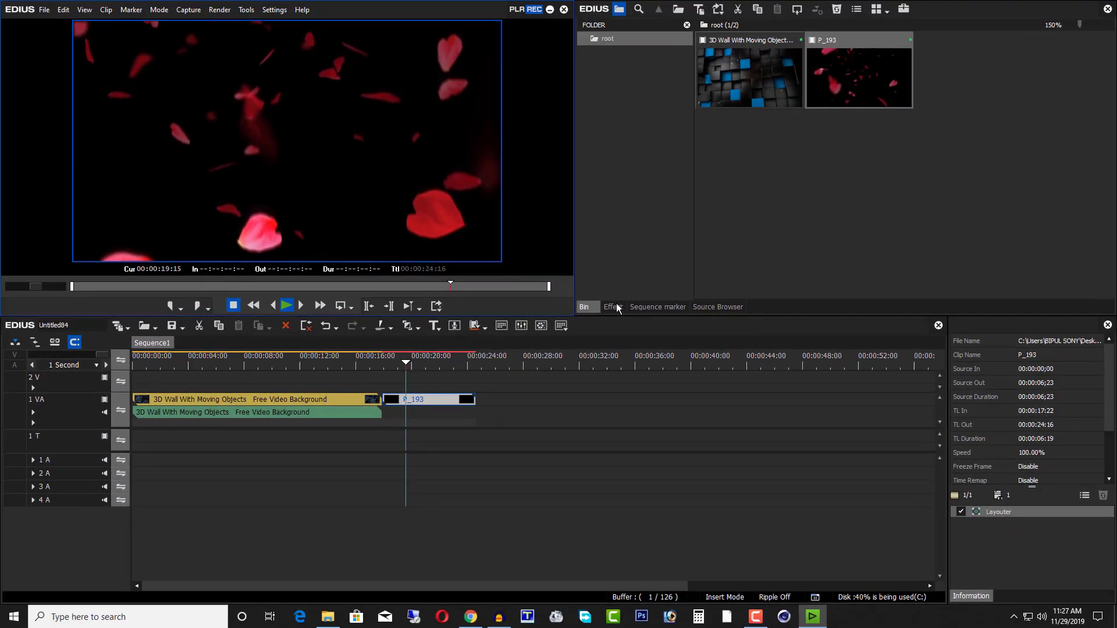
Show the 2D transitions in the effects library and select the Push transition
{"action": "left_click", "coordinate": [613, 307]}
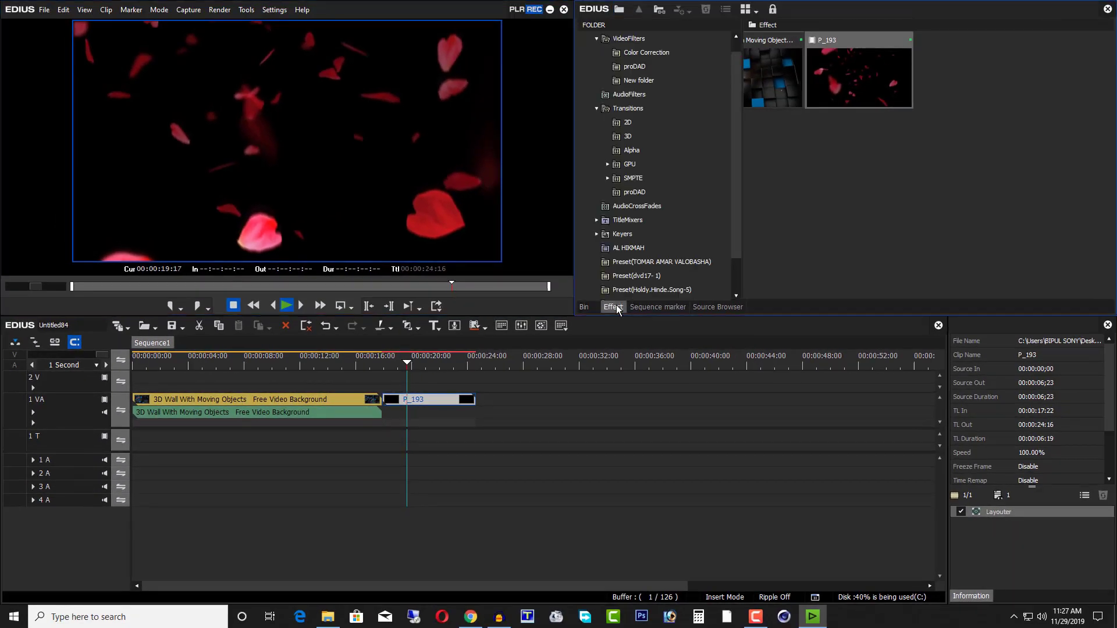
{"action": "left_click", "coordinate": [628, 123]}
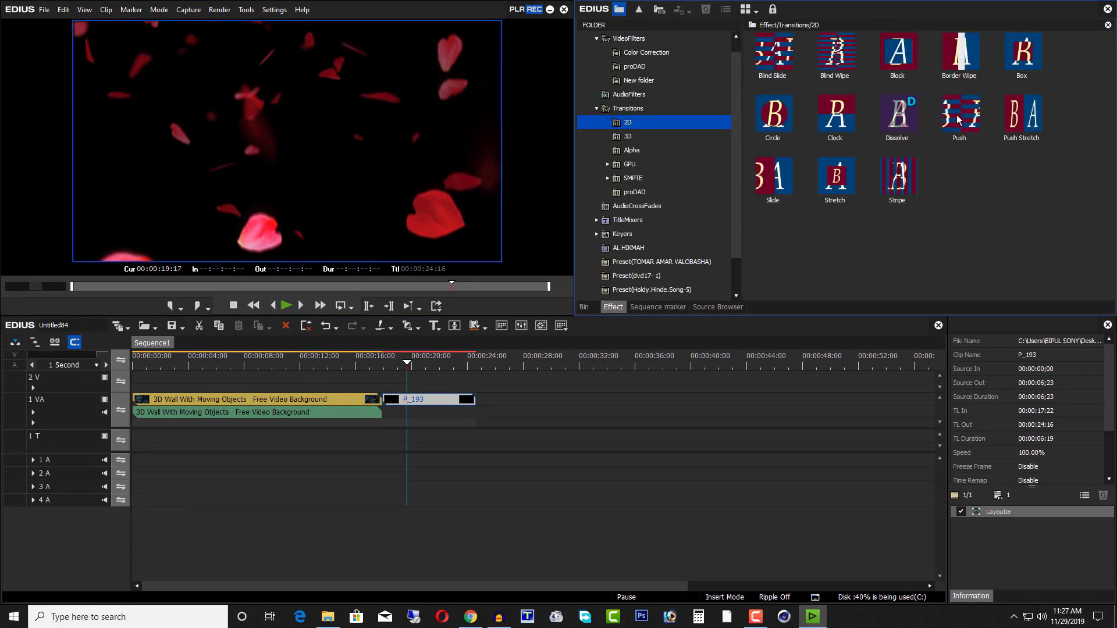
{"action": "mouse_move", "coordinate": [958, 120]}
{"action": "left_mouse_down"}
{"action": "mouse_move", "coordinate": [374, 413]}
{"action": "mouse_move", "coordinate": [812, 256]}
{"action": "mouse_move", "coordinate": [954, 117]}
{"action": "left_mouse_up"}
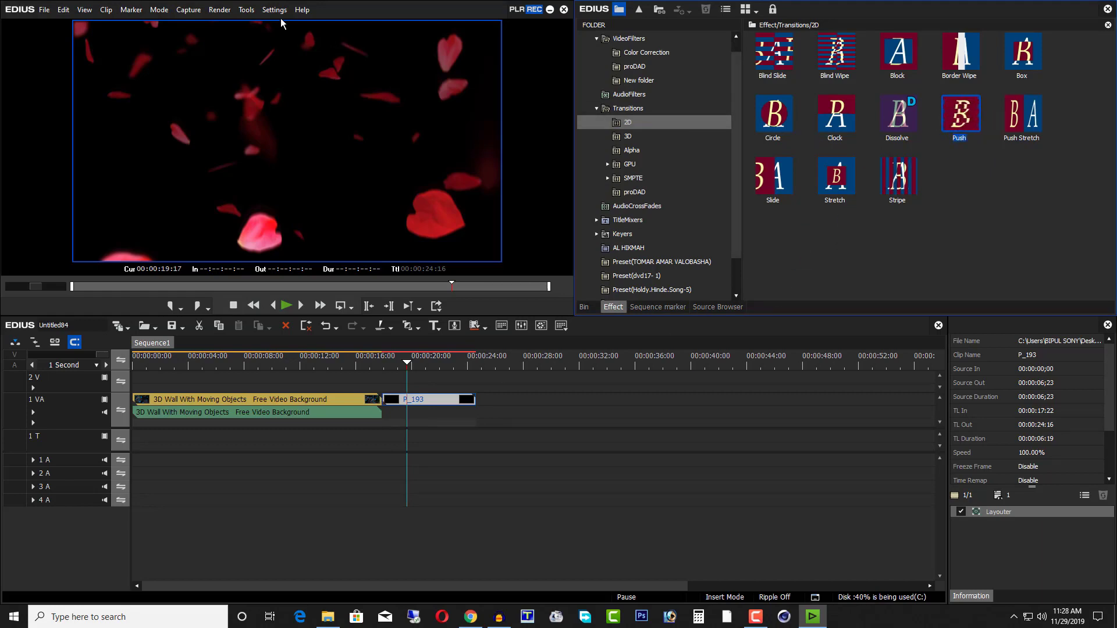
Turn off Extend Clips when Applying Transition/Cross Fade in the application timeline user settings
{"action": "left_click", "coordinate": [274, 9]}
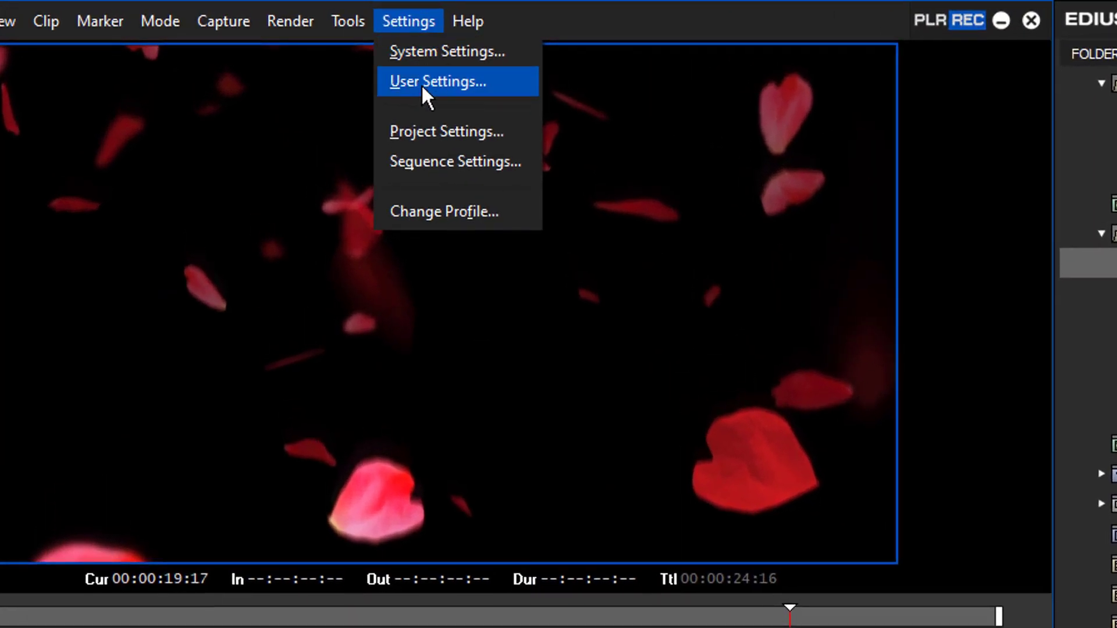
{"action": "left_click", "coordinate": [423, 89]}
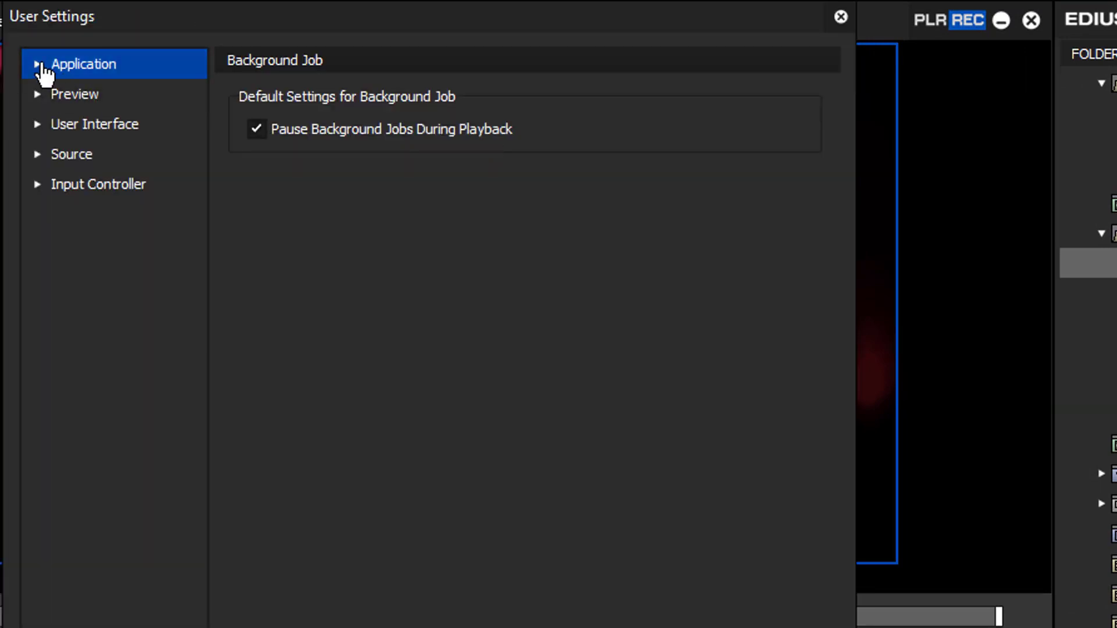
{"action": "left_click", "coordinate": [39, 66]}
{"action": "left_click", "coordinate": [136, 244]}
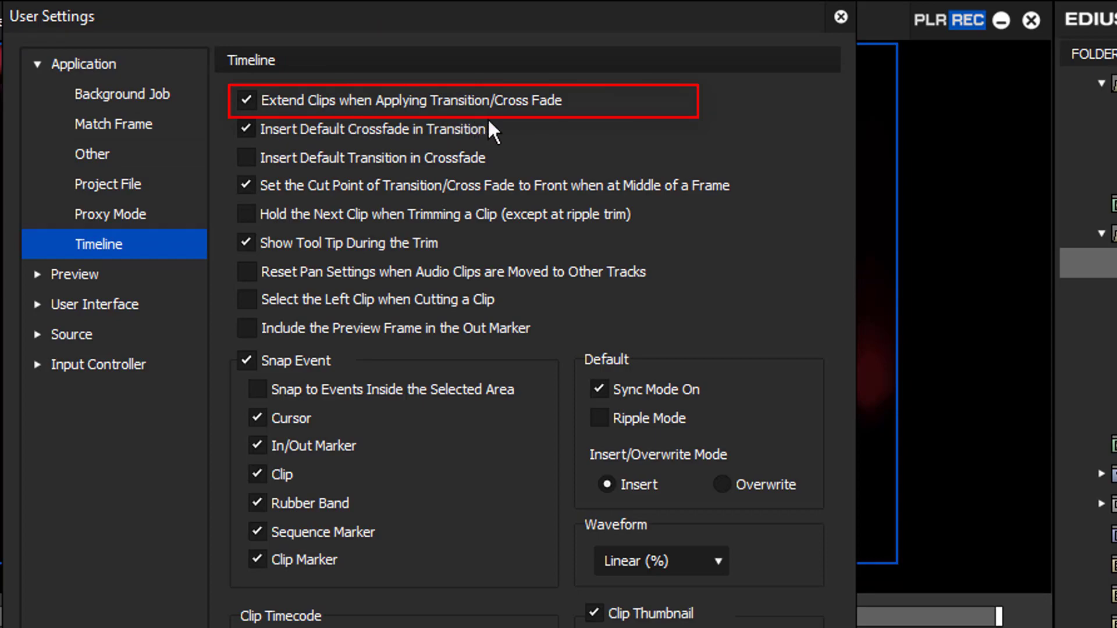
{"action": "left_click", "coordinate": [289, 98]}
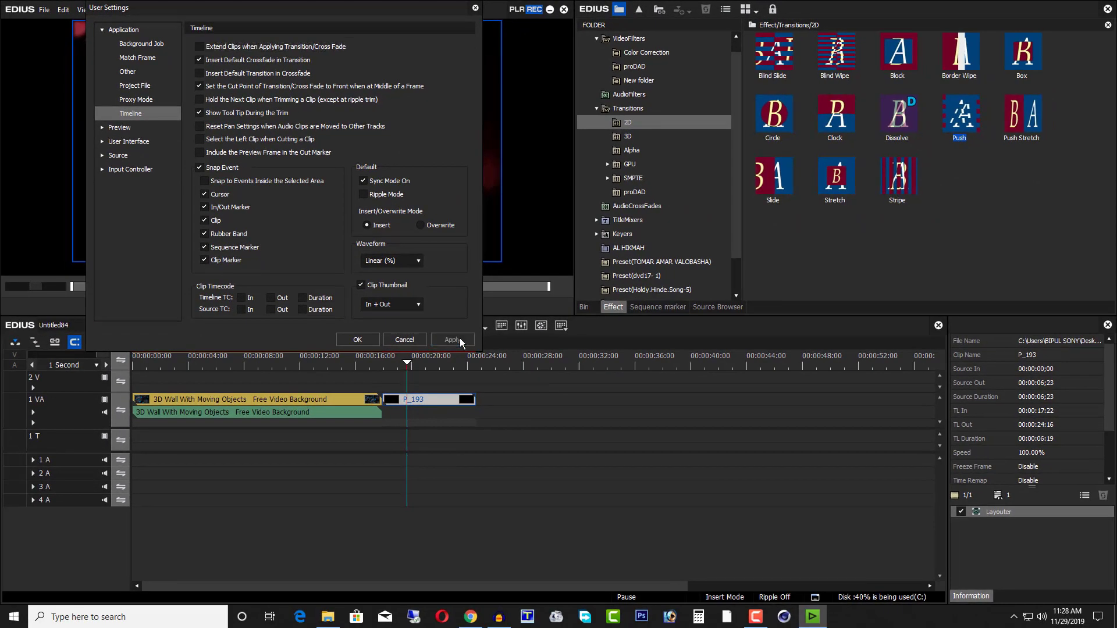
{"action": "left_click", "coordinate": [358, 340]}
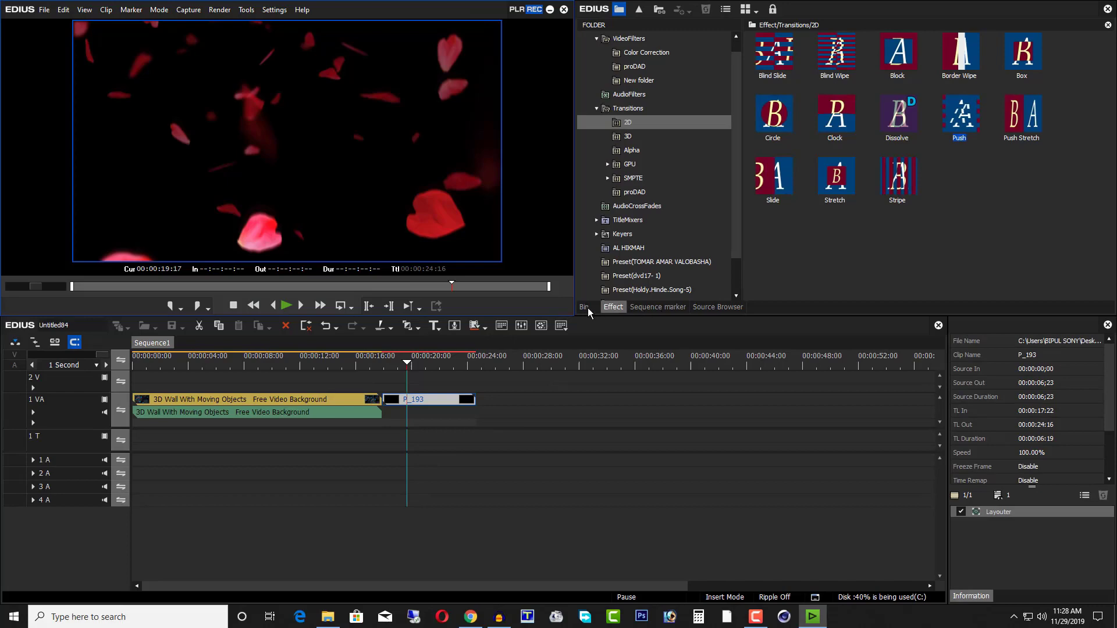
Apply the Push transition at the cut between the 3D Wall clip and P_193, and play the timeline through it
{"action": "left_click_drag", "start_coordinate": [960, 114], "coordinate": [919, 146]}
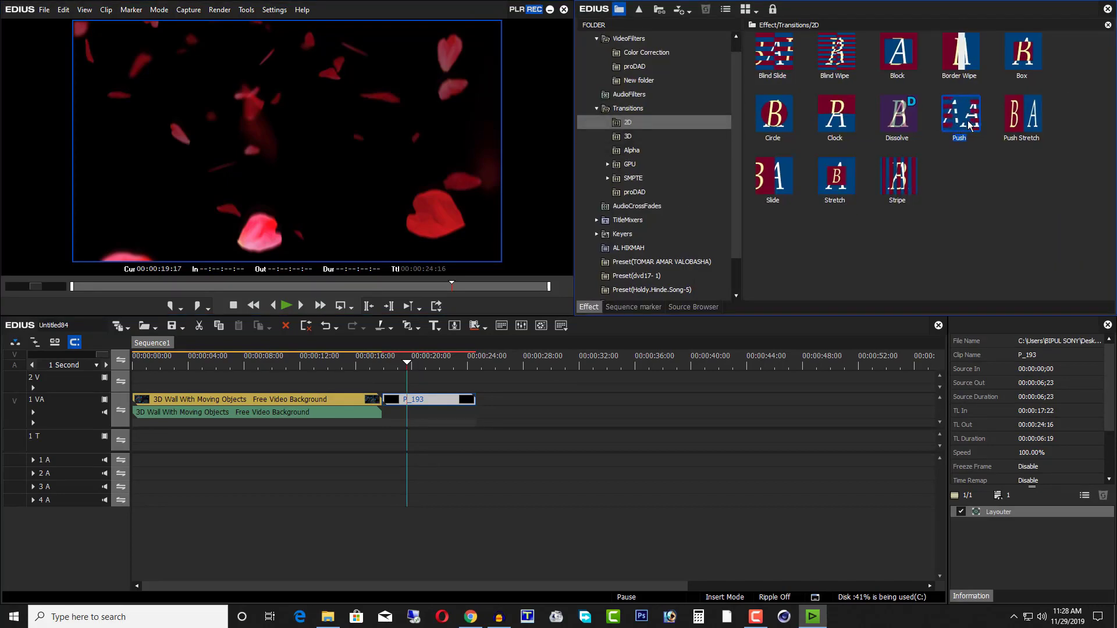
{"action": "left_click_drag", "start_coordinate": [1003, 99], "coordinate": [336, 412]}
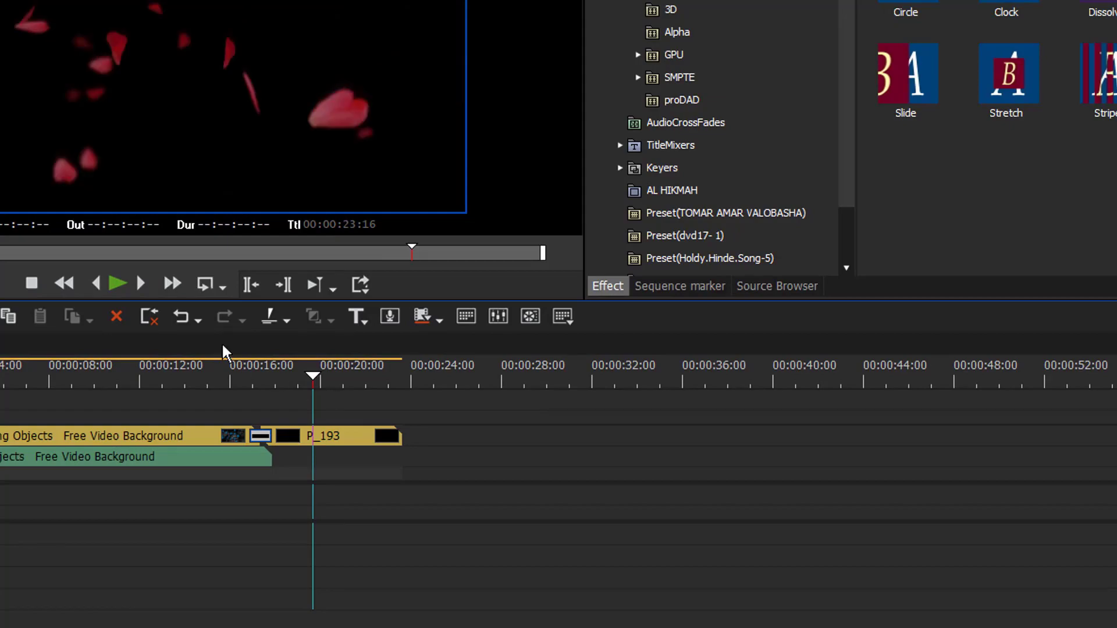
{"action": "left_click", "coordinate": [223, 362]}
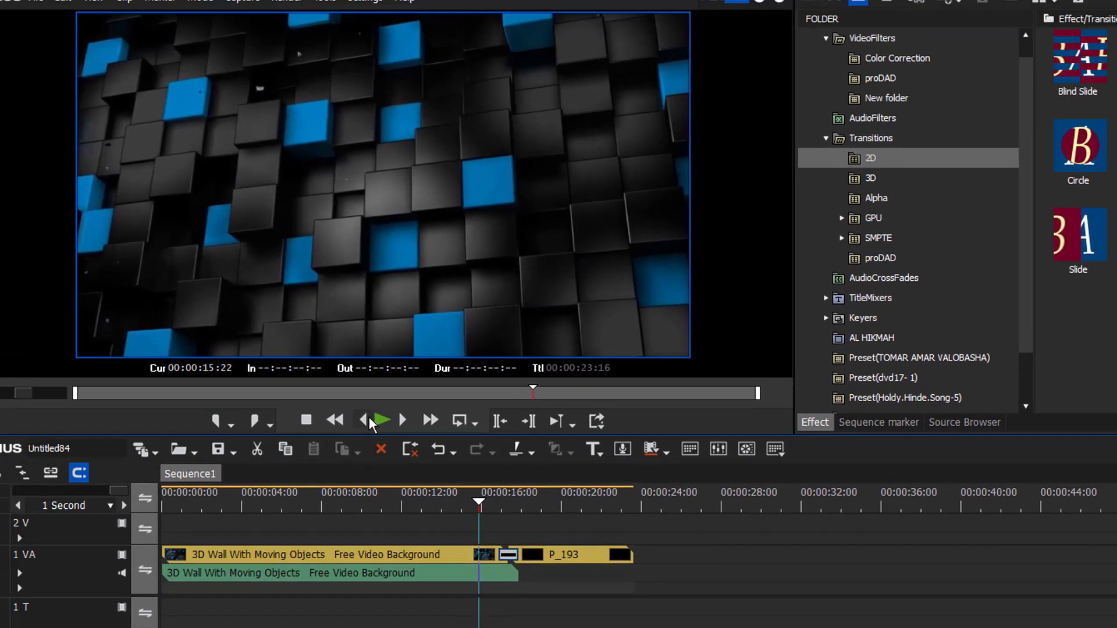
{"action": "key", "text": "space"}
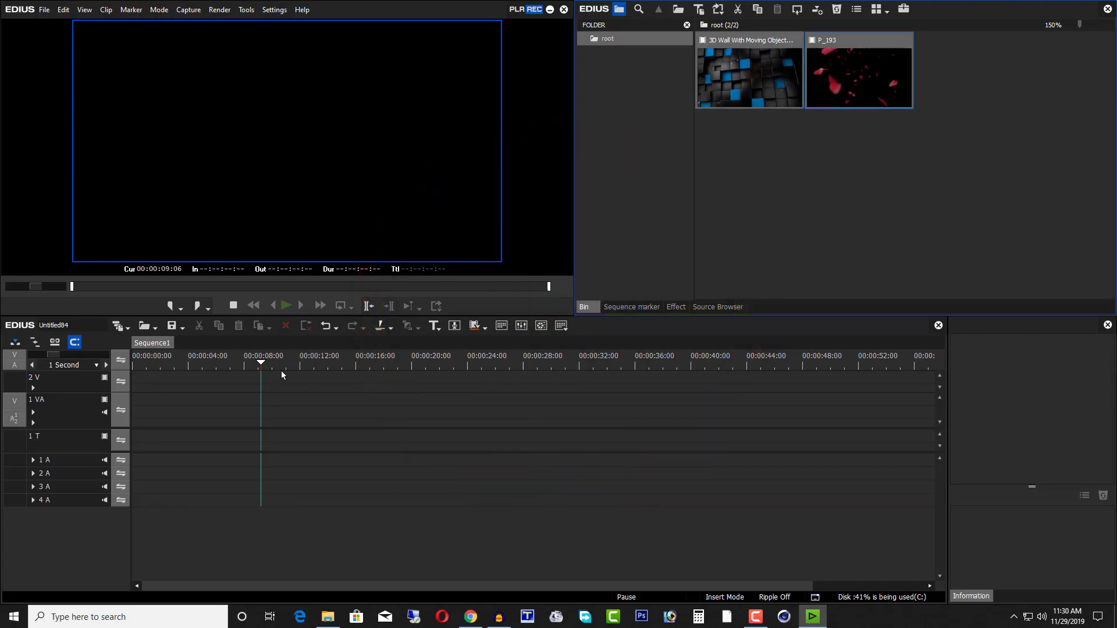
Map the video and audio channels to the 1 VA track and place the 3D Wall clip at its start
{"action": "left_click", "coordinate": [812, 195]}
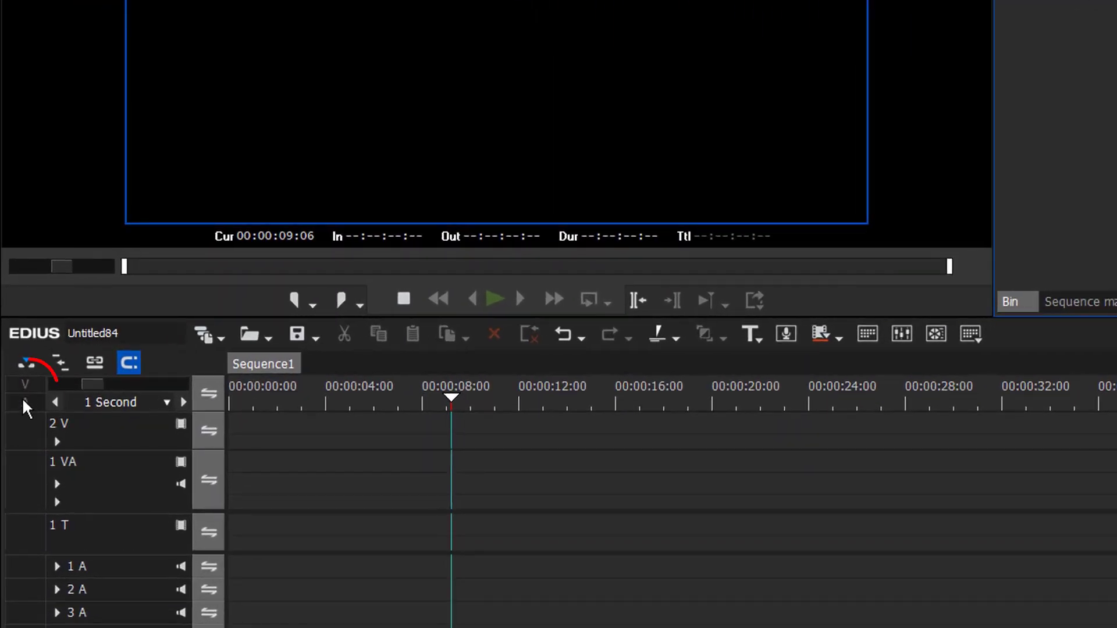
{"action": "left_click", "coordinate": [26, 384]}
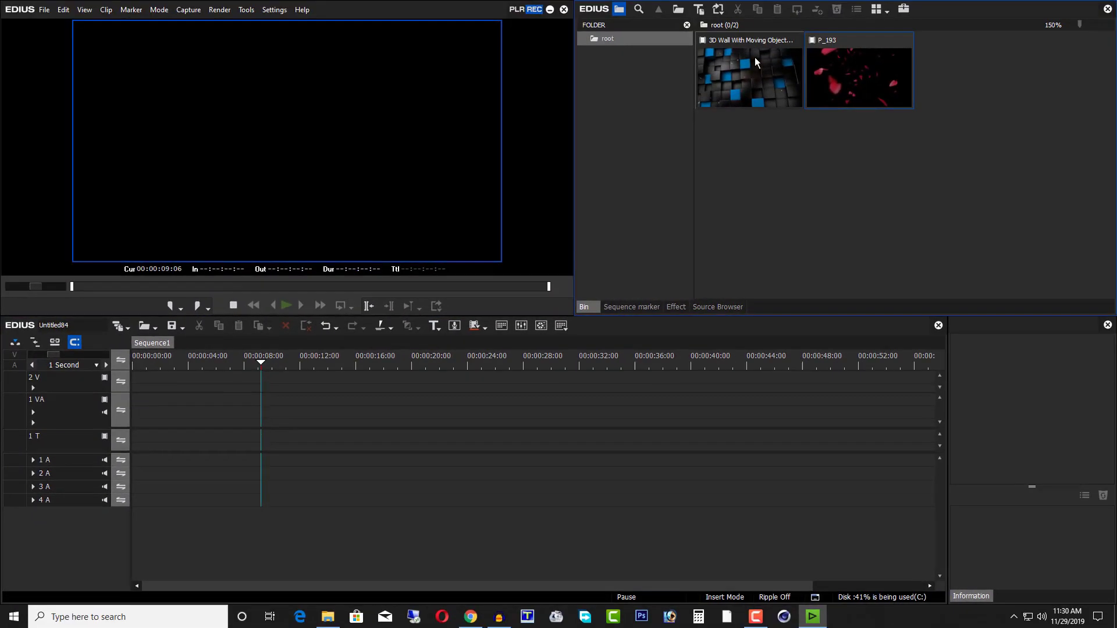
{"action": "left_click_drag", "start_coordinate": [724, 113], "coordinate": [132, 400]}
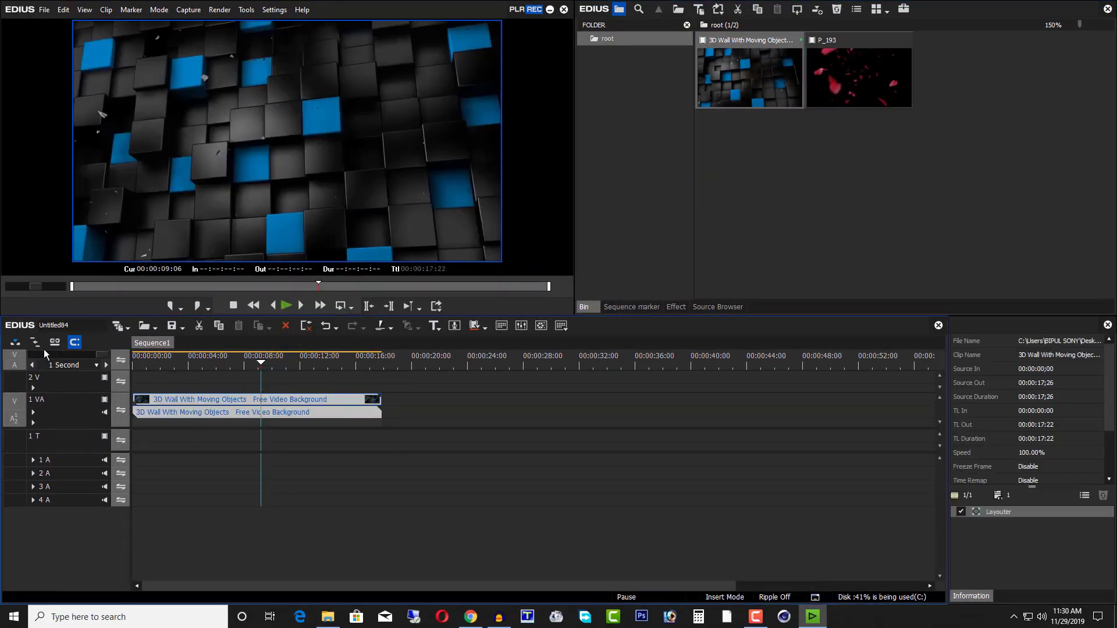
{"action": "left_click", "coordinate": [48, 406]}
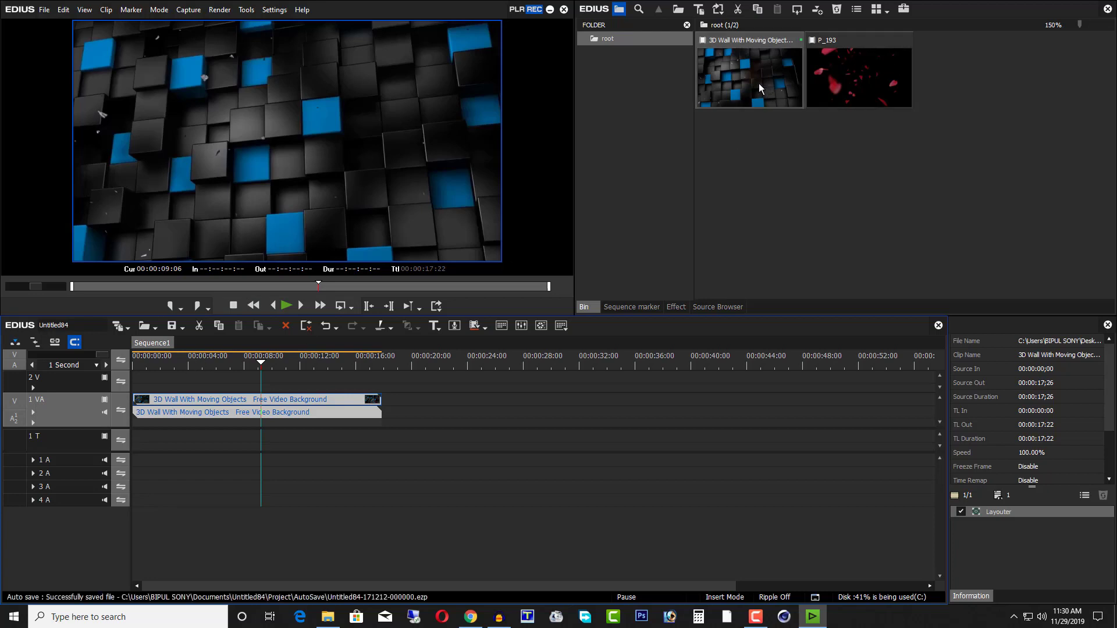
Try a second 3D Wall clip on the 1 VA track at 00:00:21:01, undo it, and clear the first clip
{"action": "left_click_drag", "start_coordinate": [758, 82], "coordinate": [430, 405]}
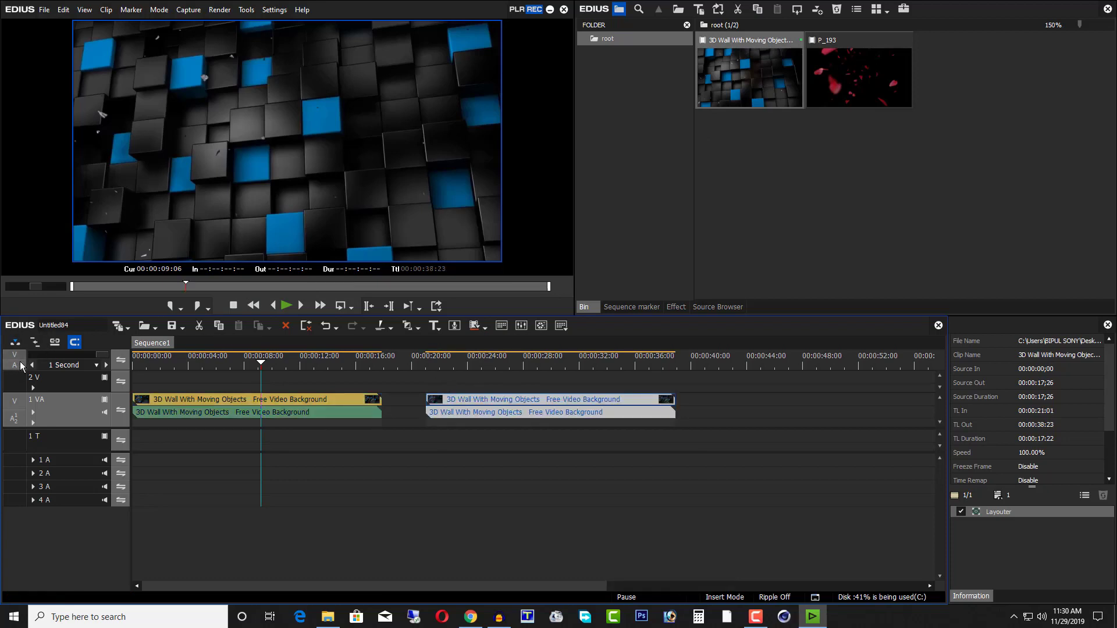
{"action": "key", "text": "ctrl+z"}
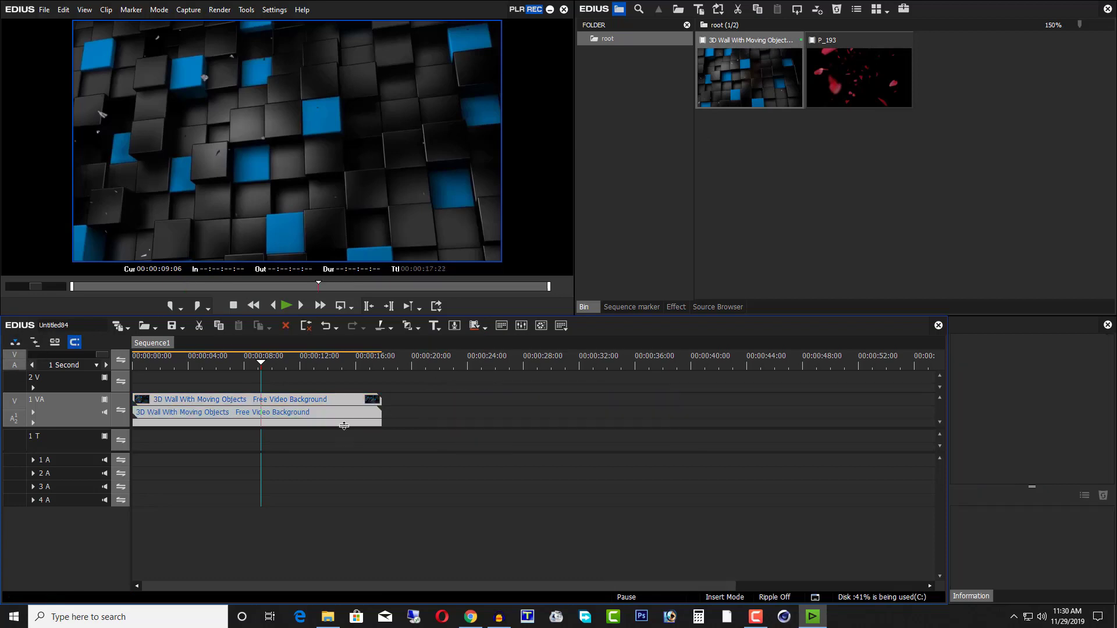
{"action": "key", "text": "Delete"}
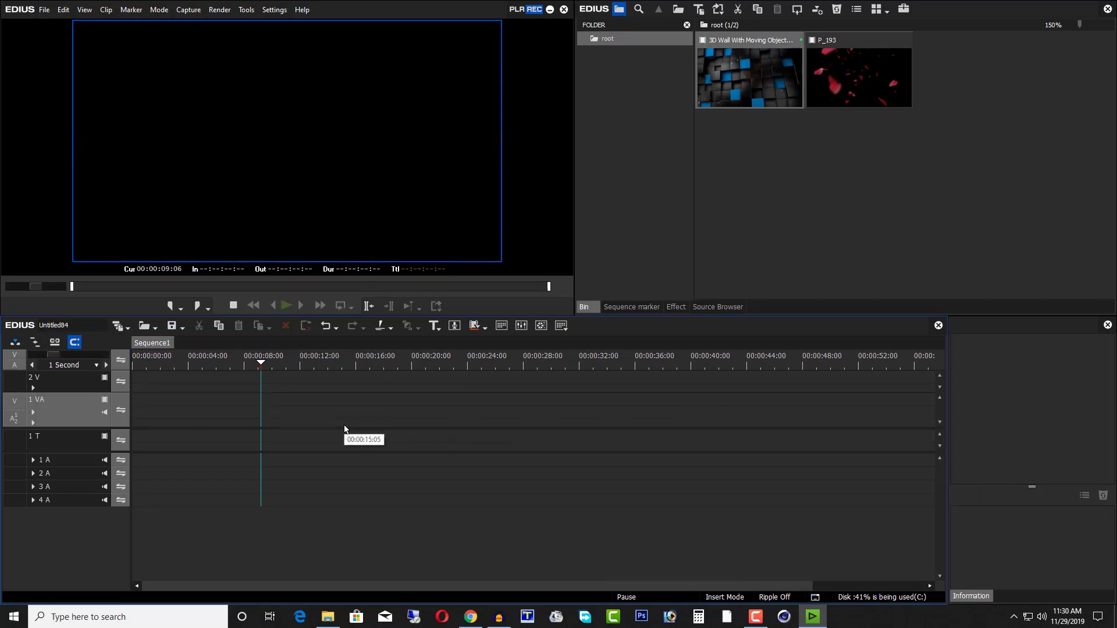
{"action": "key", "text": "ctrl+z"}
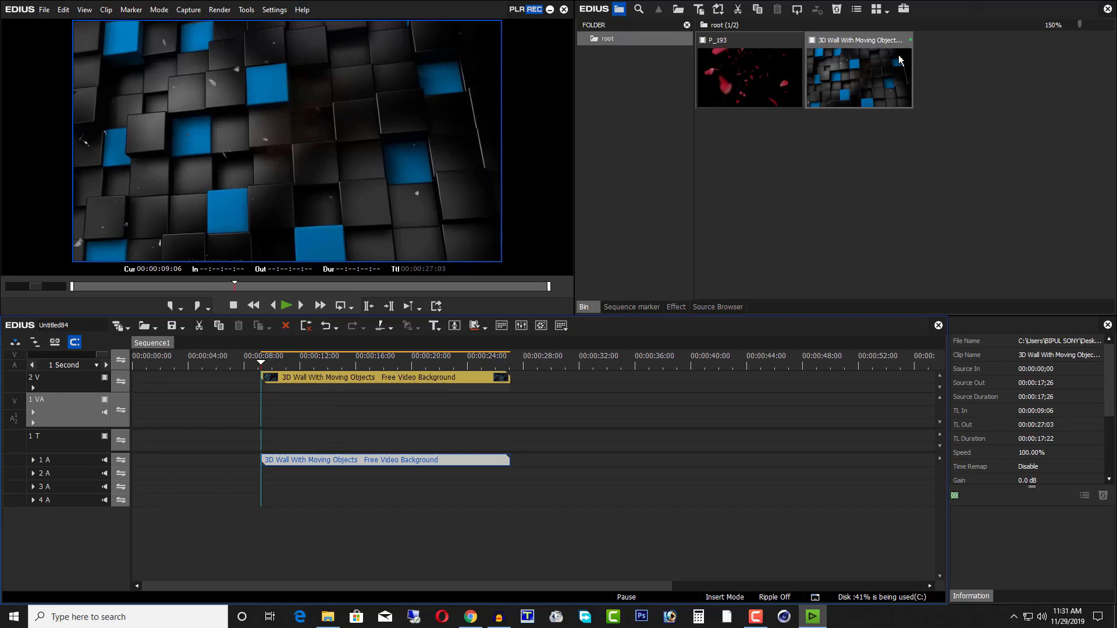
Place the 3D Wall clip's video on the 2 V track at 00:00:30:19 and its audio directly below on 1 A
{"action": "left_click_drag", "start_coordinate": [899, 61], "coordinate": [602, 377]}
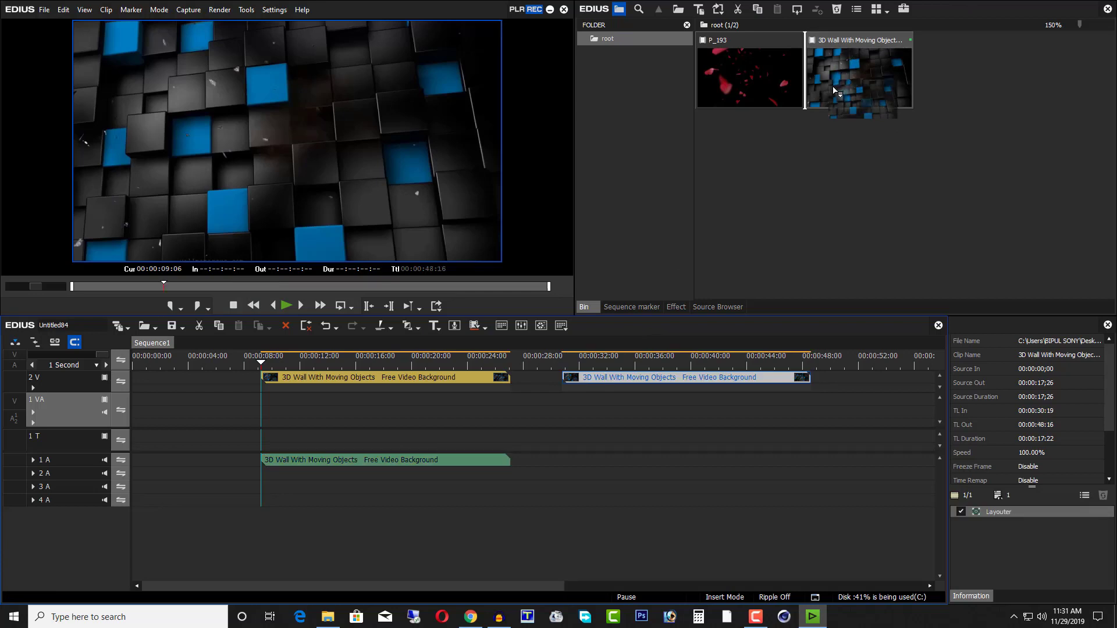
{"action": "left_click_drag", "start_coordinate": [852, 70], "coordinate": [572, 471]}
{"action": "left_click", "coordinate": [603, 362]}
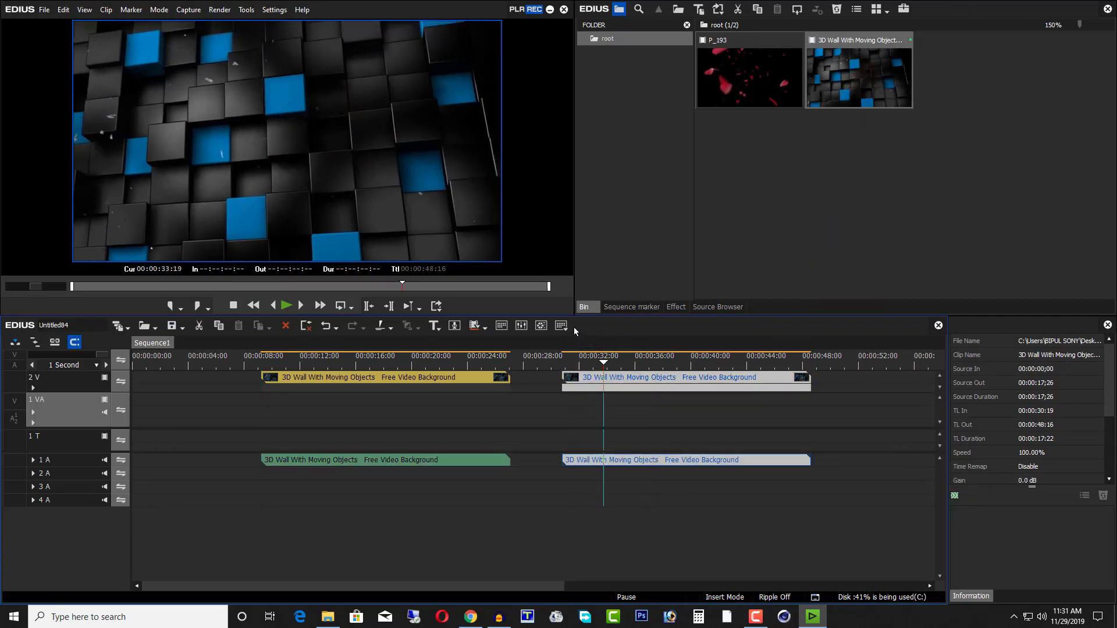
Delete all the 3D Wall clips from the 2 V and 1 A tracks
{"action": "key", "text": "Delete"}
{"action": "left_click_drag", "start_coordinate": [365, 520], "coordinate": [337, 381]}
{"action": "key", "text": "Delete"}
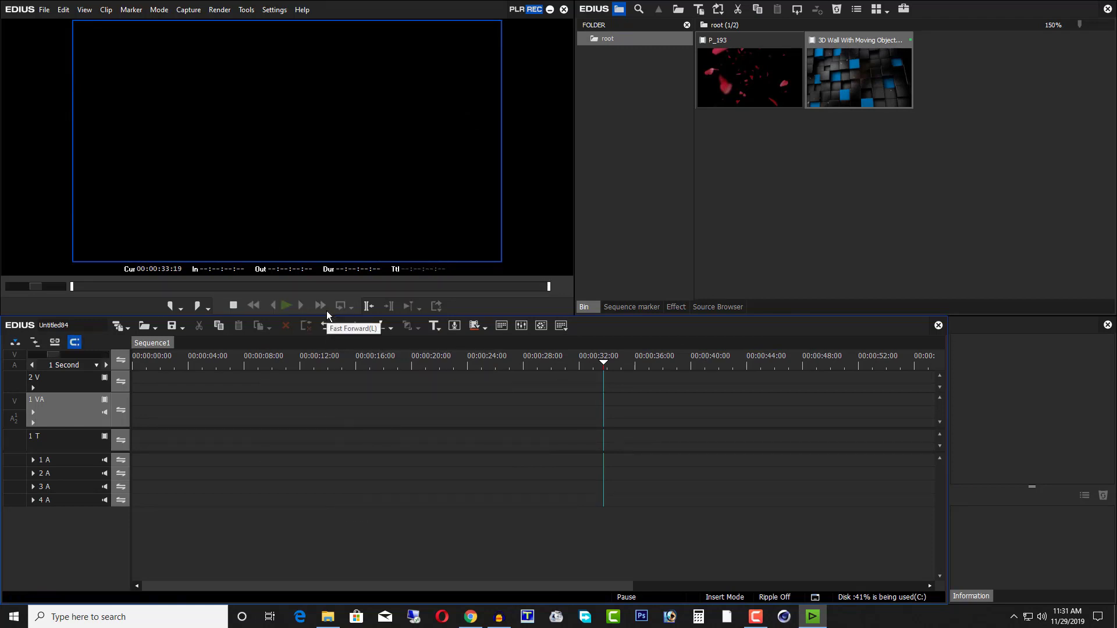
Place the 3D Wall clip with its audio on the 1 VA track at 00:00:06:15, and delete it again
{"action": "mouse_move", "coordinate": [852, 70]}
{"action": "left_mouse_down"}
{"action": "mouse_move", "coordinate": [773, 187]}
{"action": "mouse_move", "coordinate": [415, 382]}
{"action": "mouse_move", "coordinate": [785, 113]}
{"action": "mouse_move", "coordinate": [849, 82]}
{"action": "left_mouse_up"}
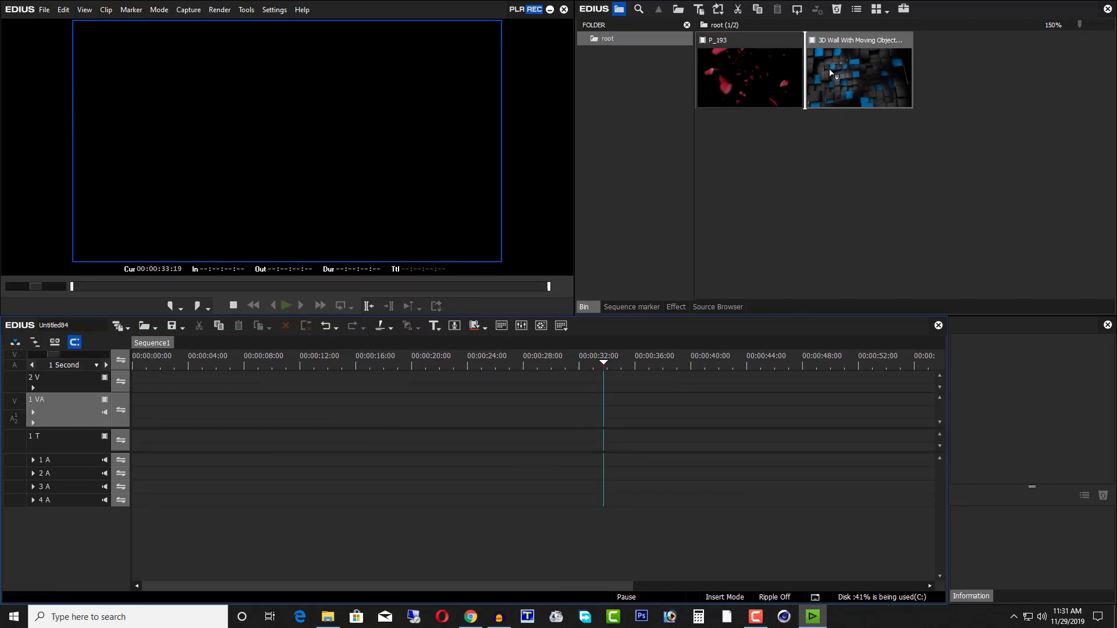
{"action": "left_click", "coordinate": [15, 360]}
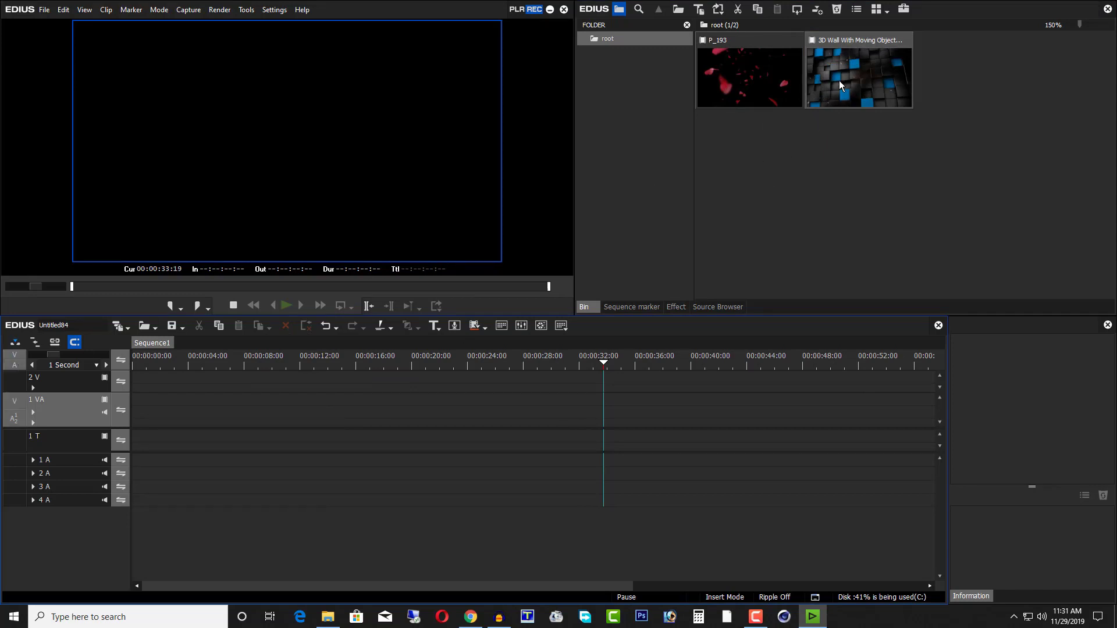
{"action": "left_click_drag", "start_coordinate": [836, 96], "coordinate": [227, 420]}
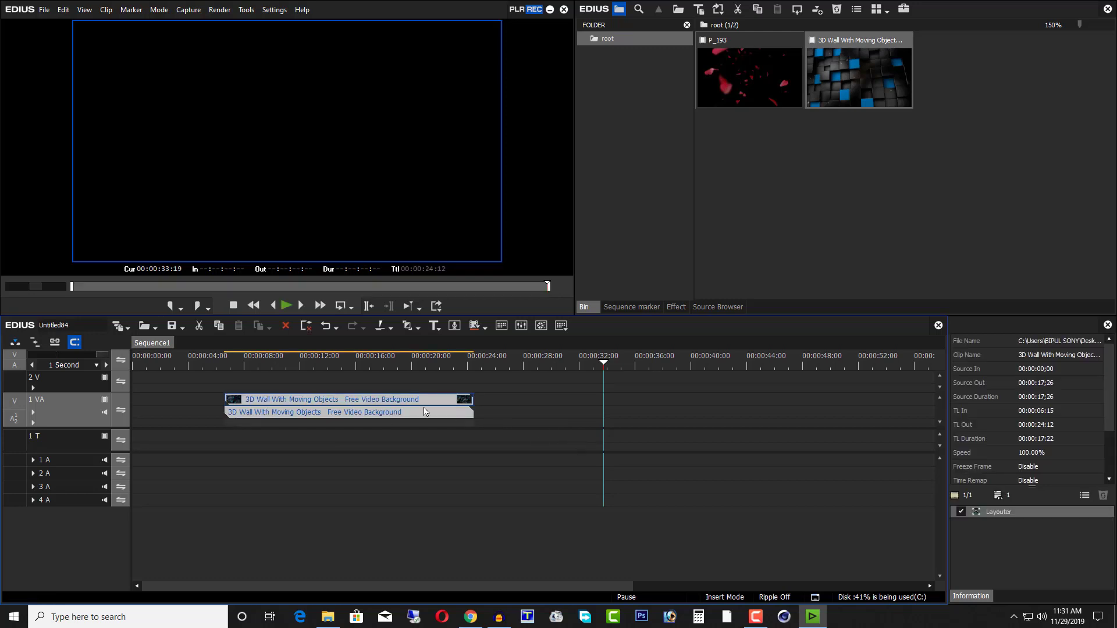
{"action": "key", "text": "Delete"}
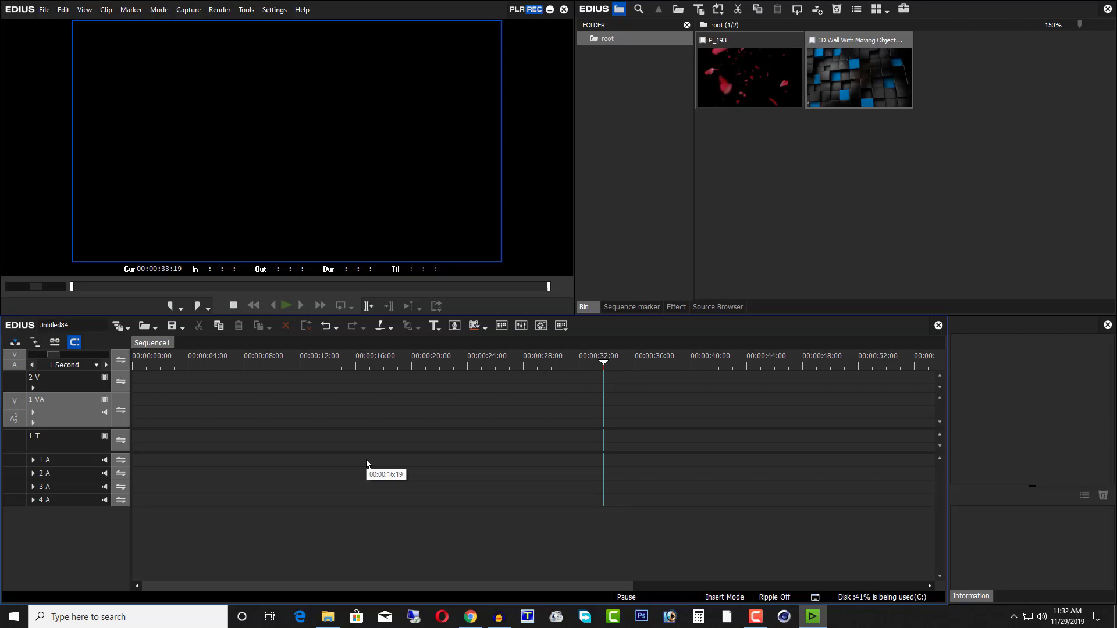
Import the sequence from the intro project file in folder 04
{"action": "left_click", "coordinate": [147, 326]}
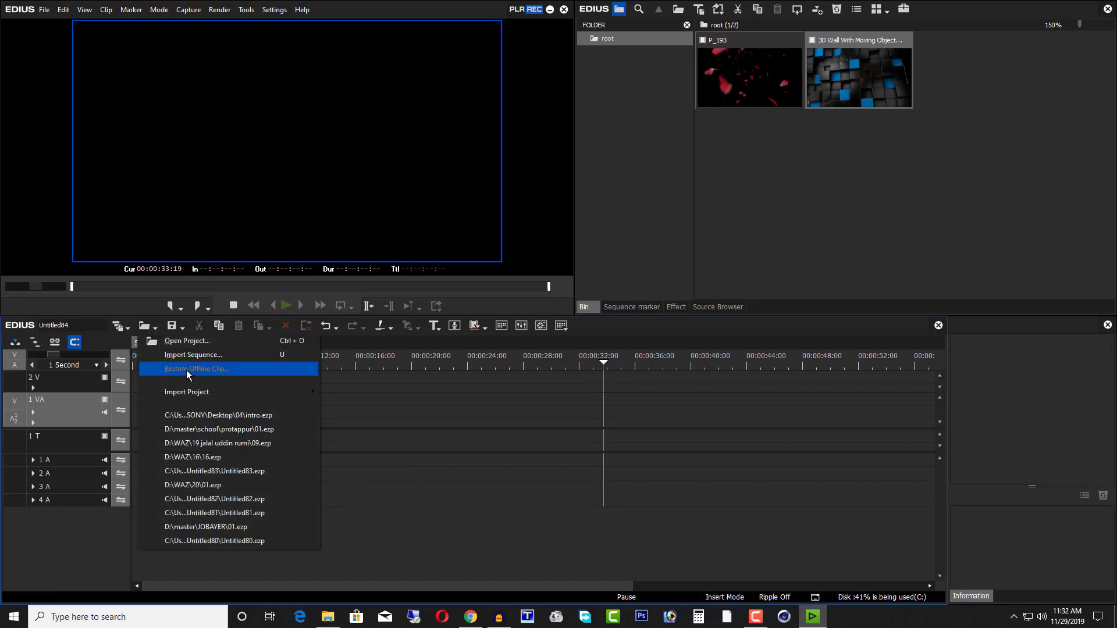
{"action": "left_click", "coordinate": [192, 354]}
{"action": "left_click", "coordinate": [393, 54]}
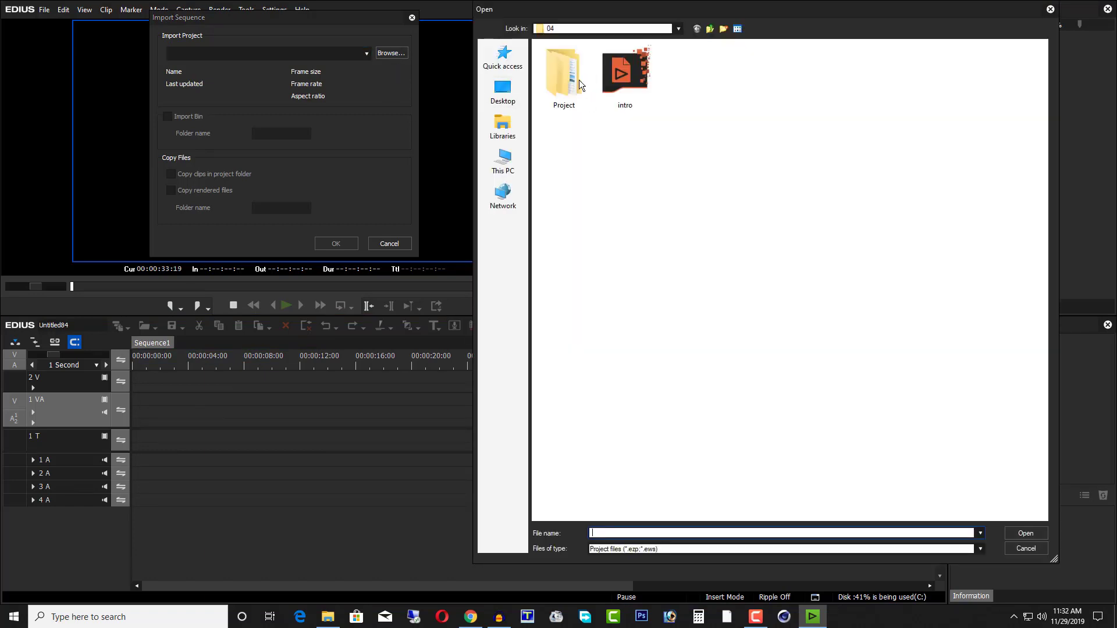
{"action": "double_click", "coordinate": [600, 85]}
{"action": "left_click", "coordinate": [335, 243]}
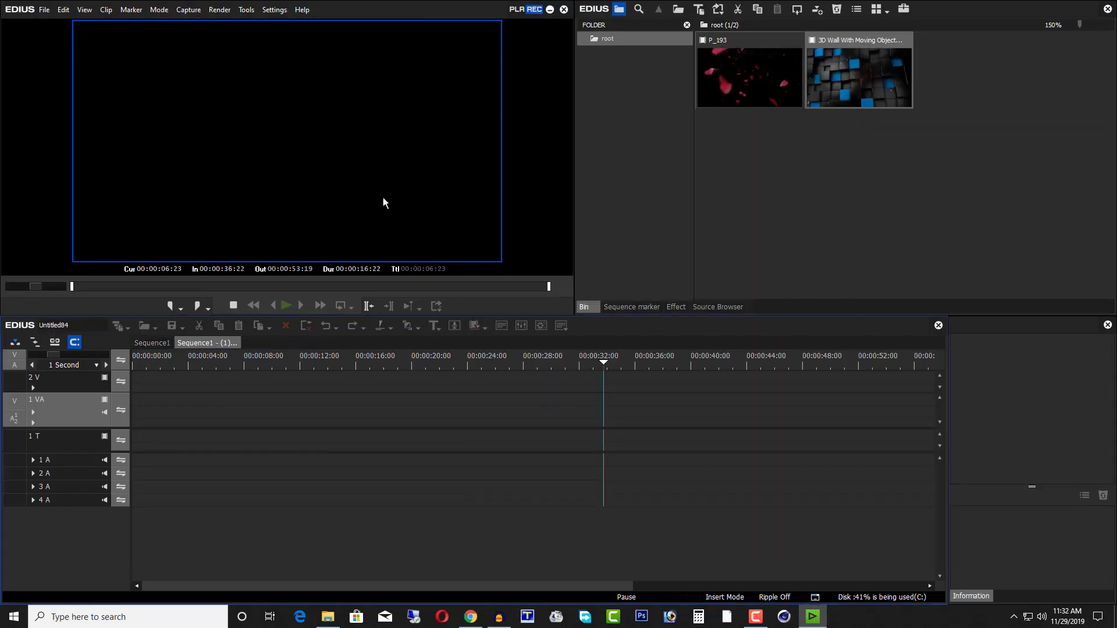
Play the imported sequence from its start and stop at 00:00:05:00 to examine the TECH BD19 title animation
{"action": "left_click_drag", "start_coordinate": [244, 372], "coordinate": [119, 381]}
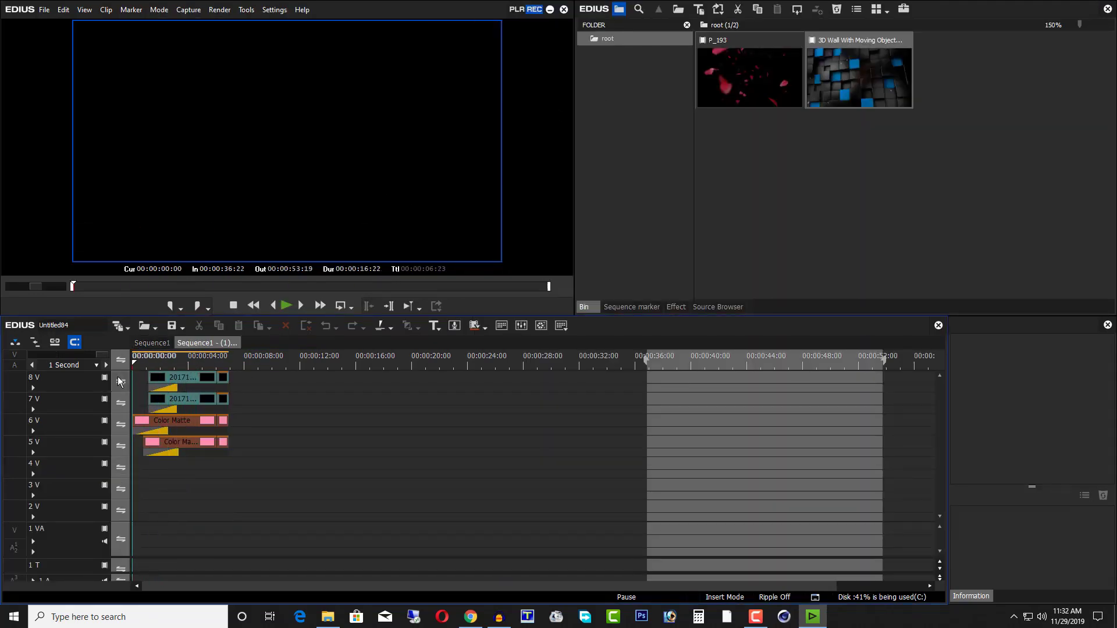
{"action": "key", "text": "space"}
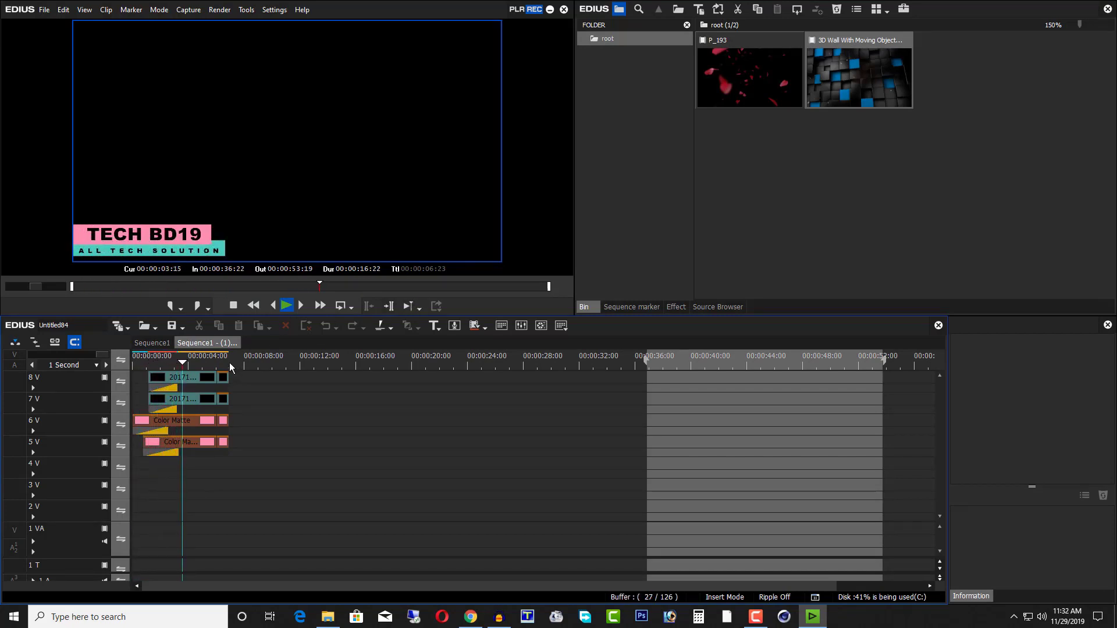
{"action": "left_click_drag", "start_coordinate": [229, 362], "coordinate": [202, 362]}
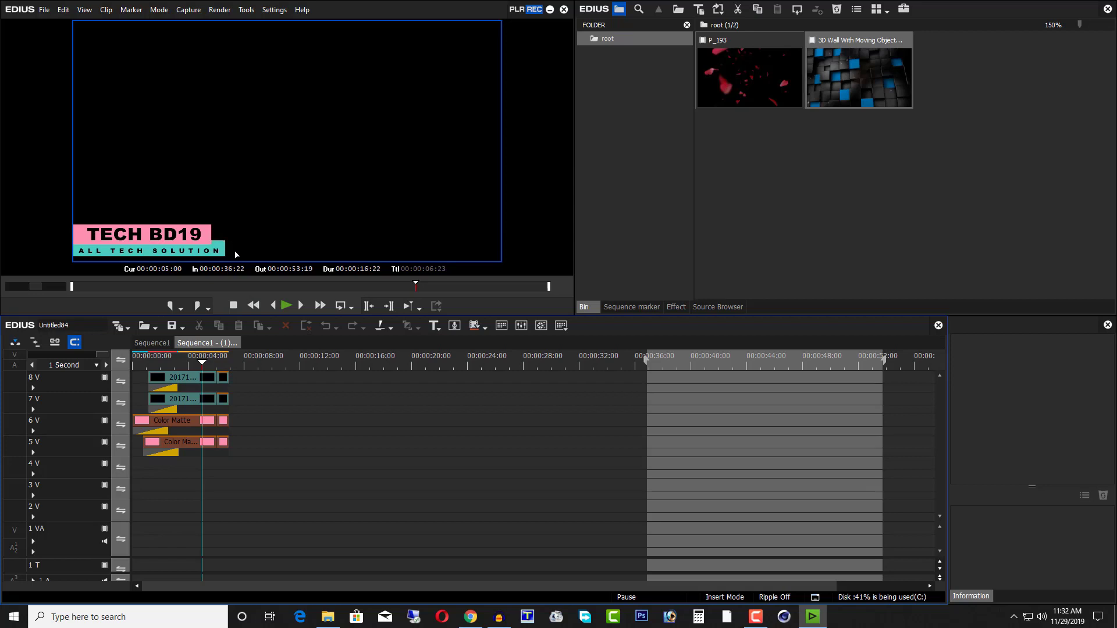
Mark the imported sequence's In point at 00:00:00:00 and its Out point at 00:00:06:23
{"action": "left_click_drag", "start_coordinate": [238, 360], "coordinate": [137, 349]}
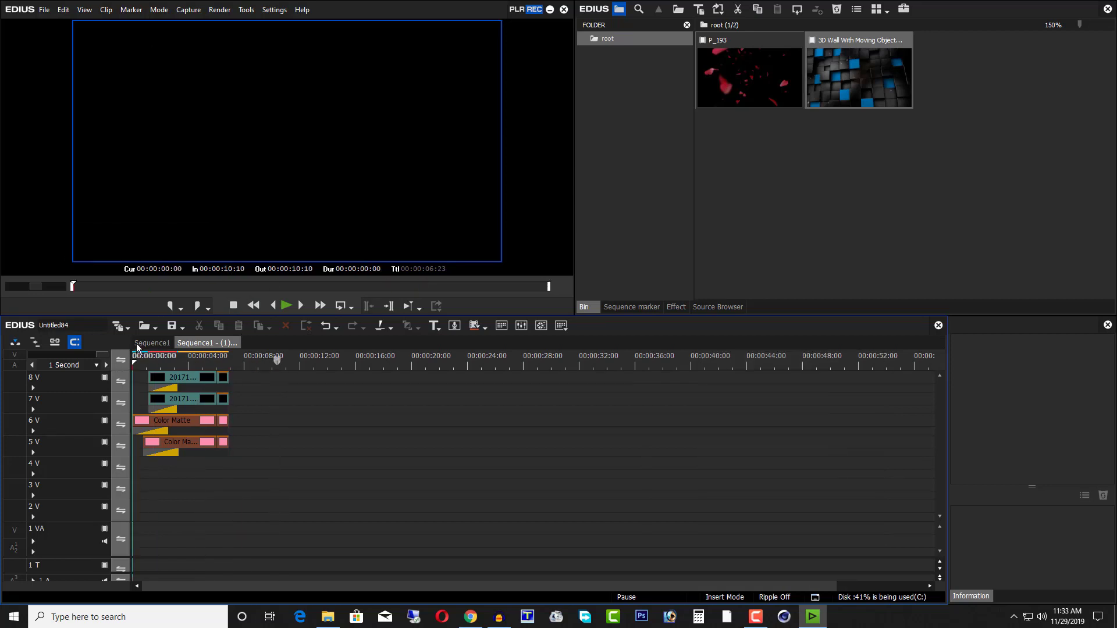
{"action": "left_click", "coordinate": [229, 364]}
{"action": "key", "text": "o"}
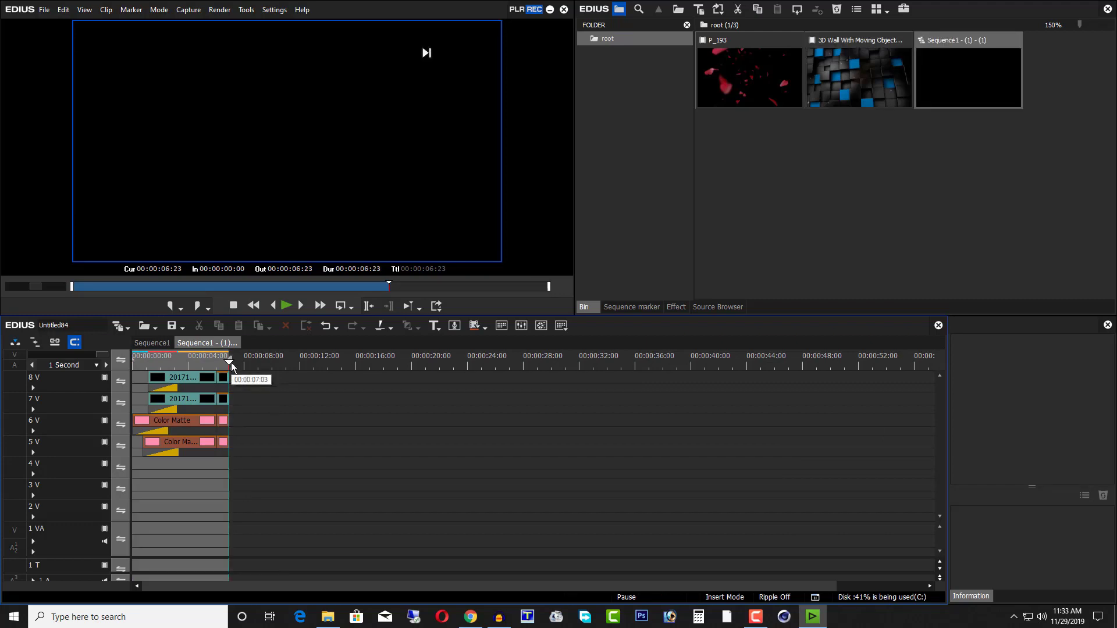
Choose the Grass Valley HQ MOV exporter under QuickTime Grass Valley HQ for exporting the marked range to a file
{"action": "key", "text": "F11"}
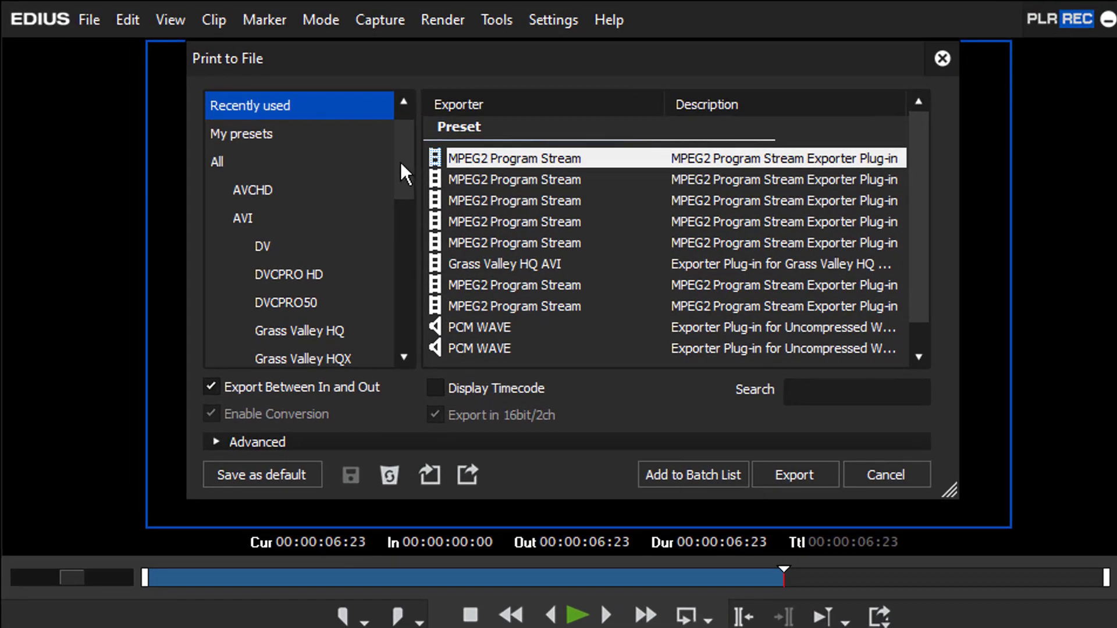
{"action": "left_click_drag", "start_coordinate": [400, 162], "coordinate": [386, 298]}
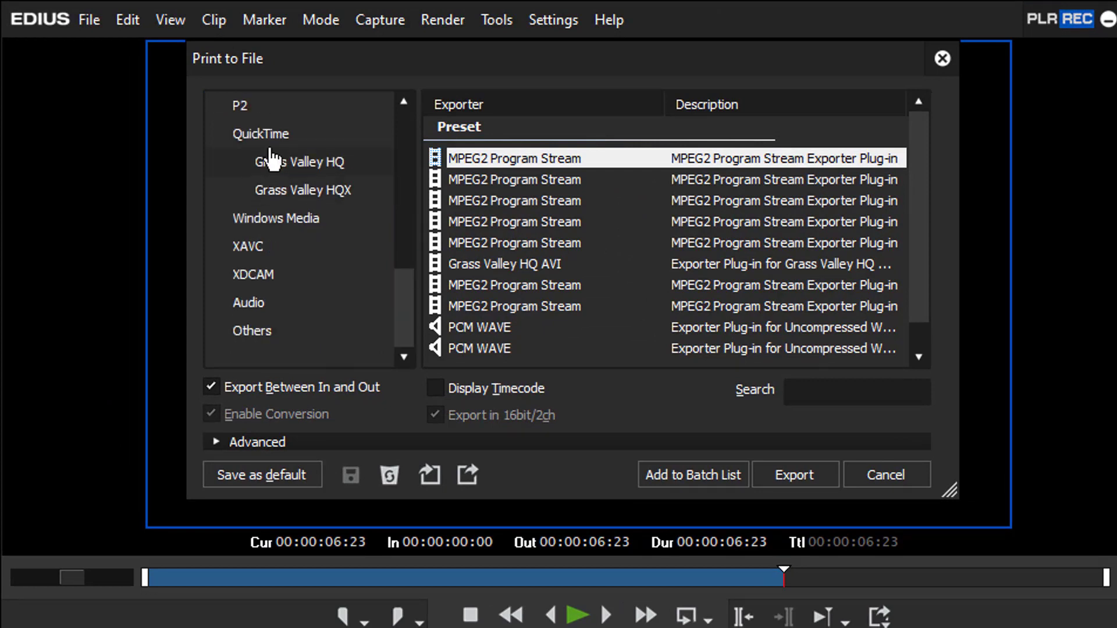
{"action": "left_click", "coordinate": [272, 162]}
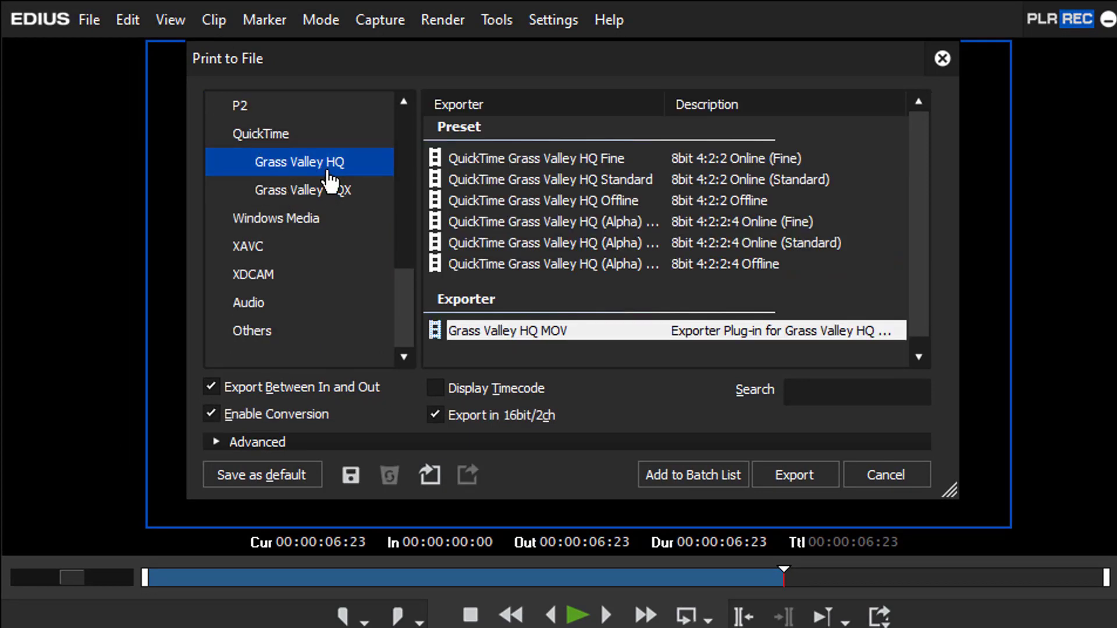
{"action": "scroll", "coordinate": [918, 245], "scroll_direction": "down", "scroll_amount": 1}
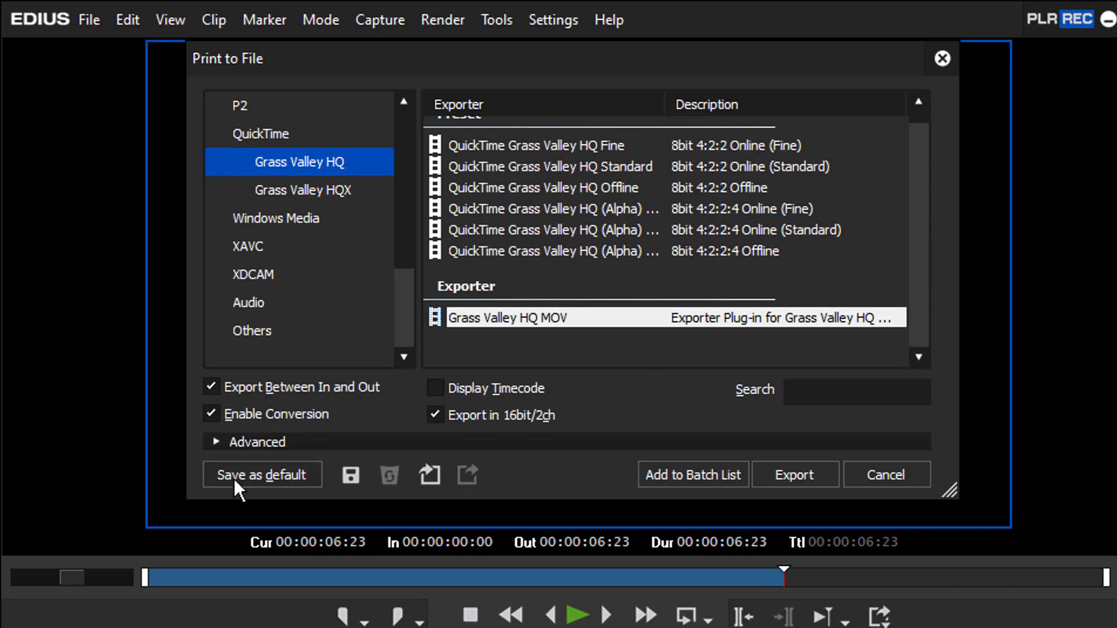
Enable Change Video Format in the advanced export settings and set the channel to Color + Alpha
{"action": "left_click", "coordinate": [256, 444]}
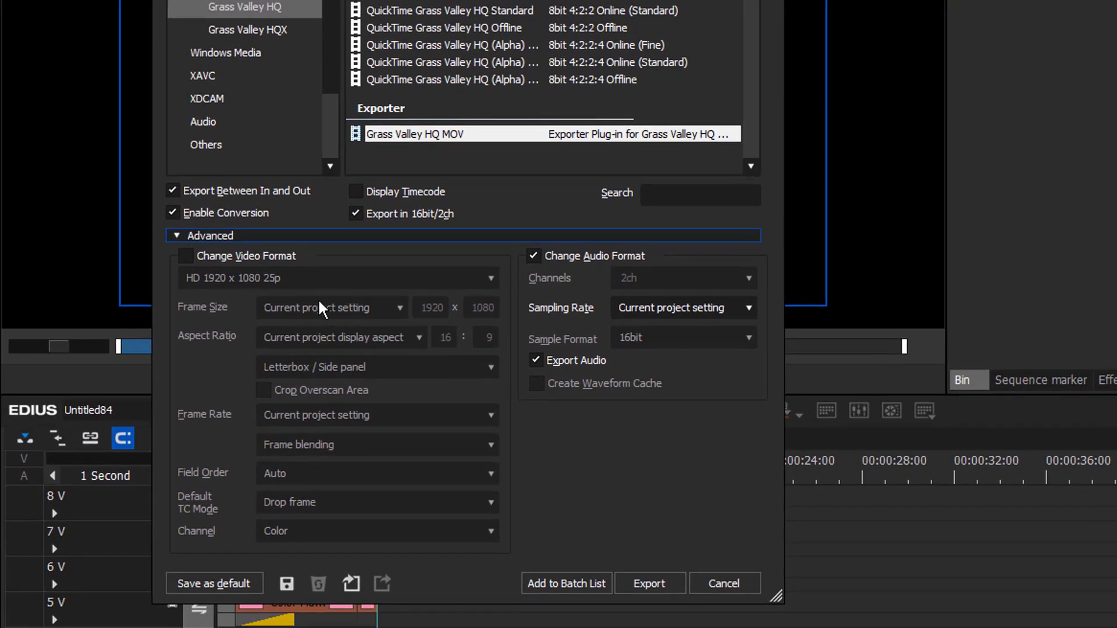
{"action": "left_click", "coordinate": [185, 258]}
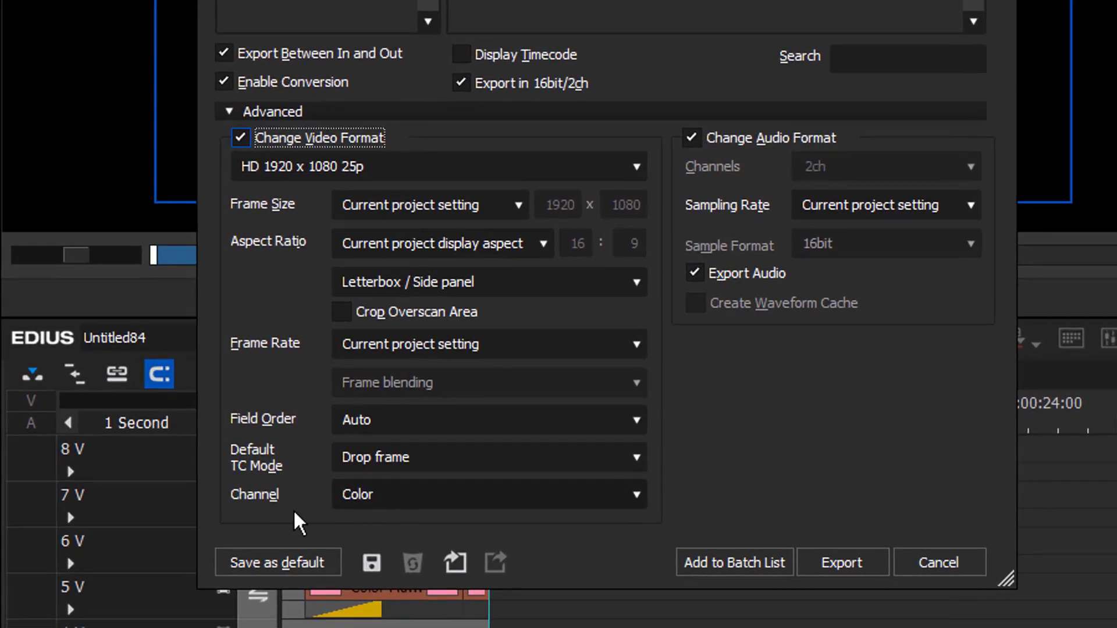
{"action": "left_click", "coordinate": [435, 504]}
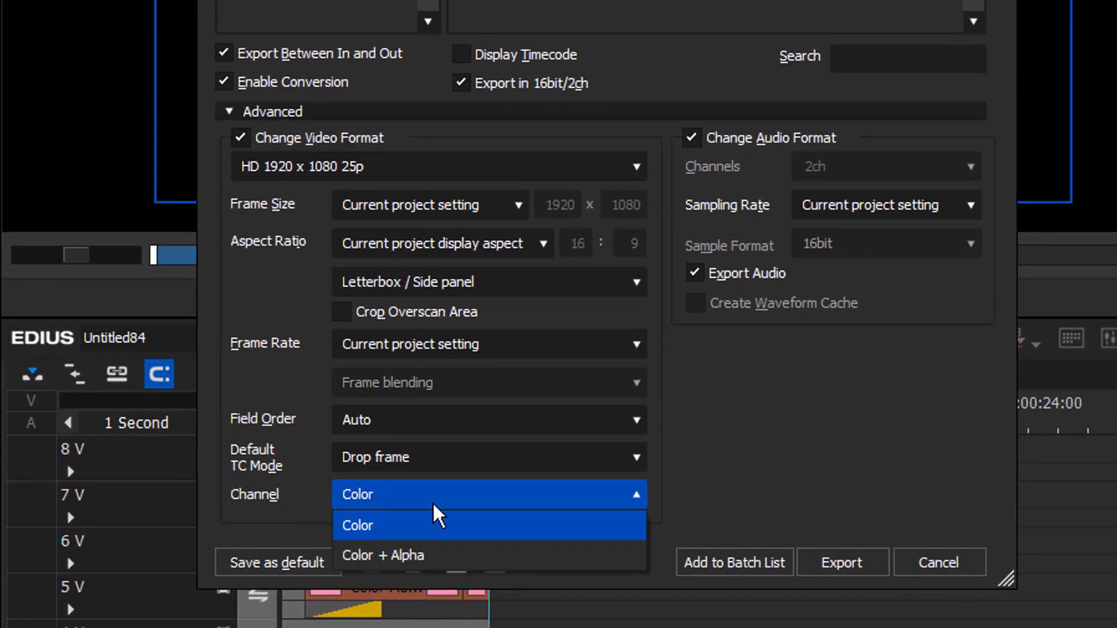
{"action": "left_click", "coordinate": [420, 567]}
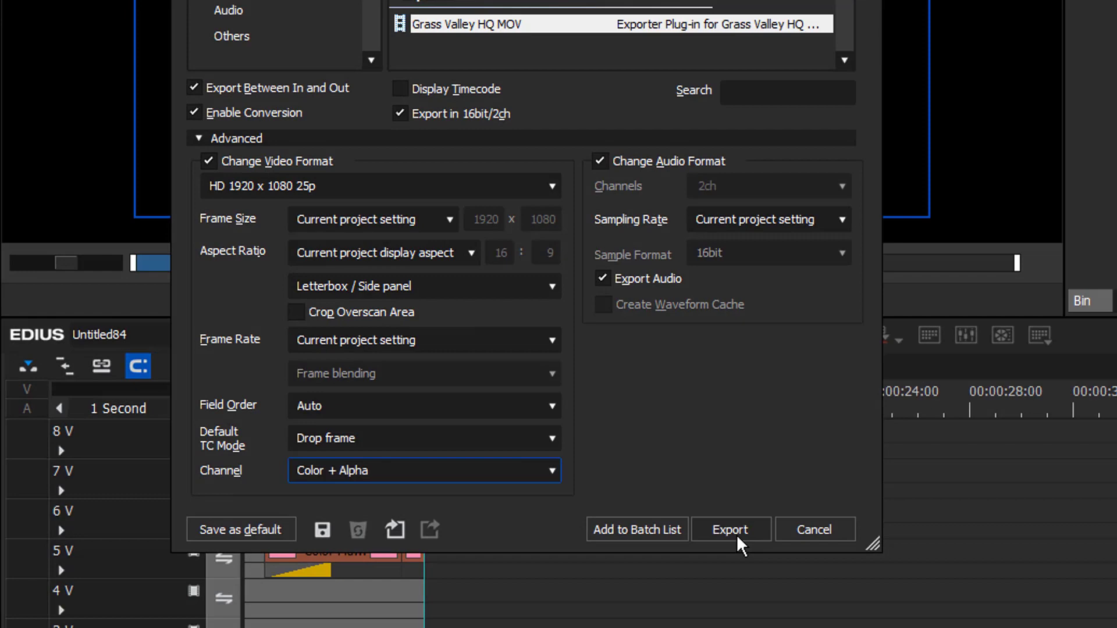
Export the title animation as a MOV file named intro into folder 04 on the Desktop
{"action": "left_click", "coordinate": [841, 563]}
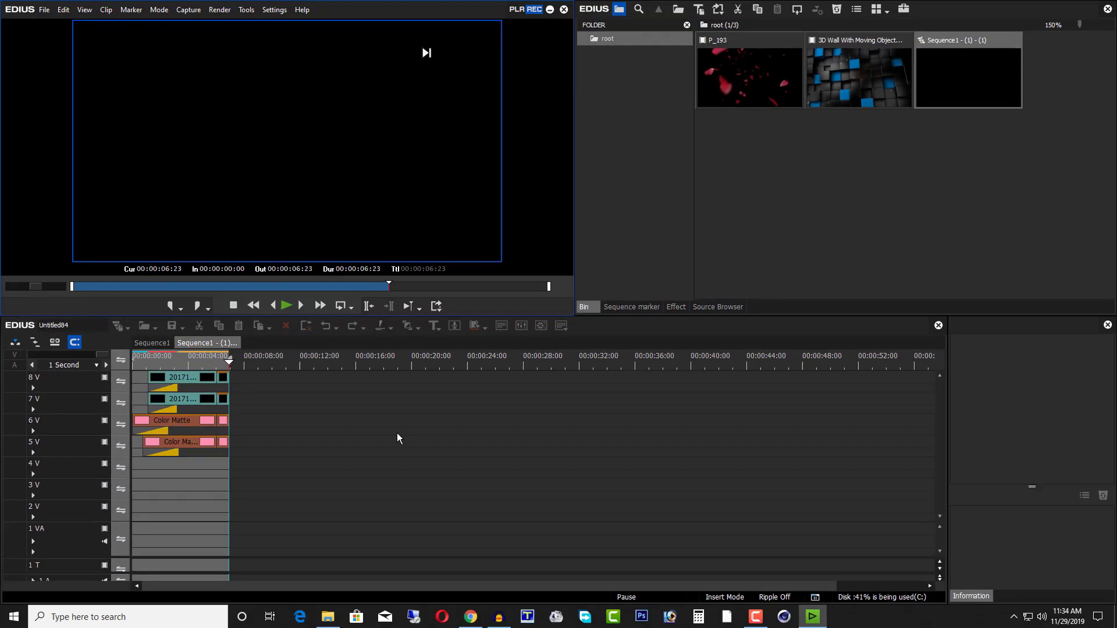
{"action": "left_click", "coordinate": [503, 111]}
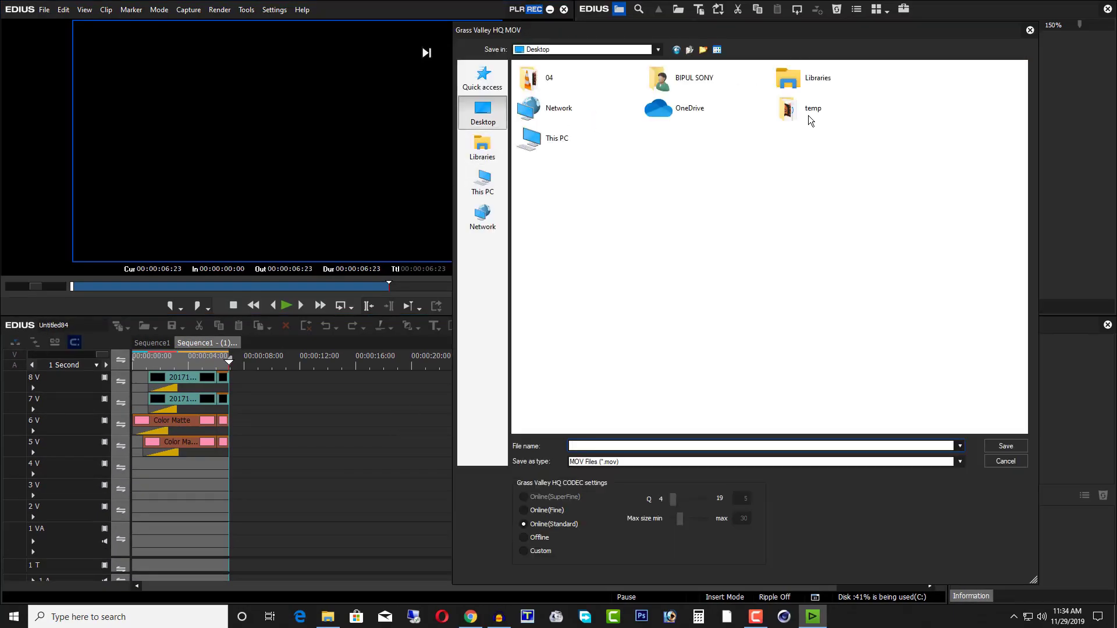
{"action": "double_click", "coordinate": [587, 84]}
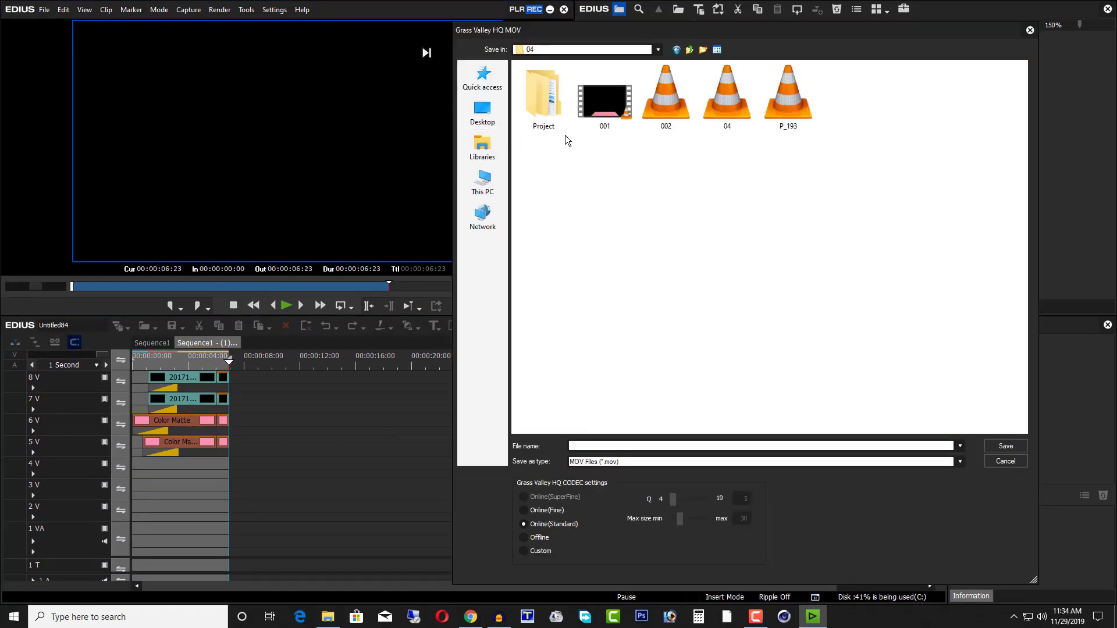
{"action": "left_click", "coordinate": [619, 443]}
{"action": "type", "text": "int"}
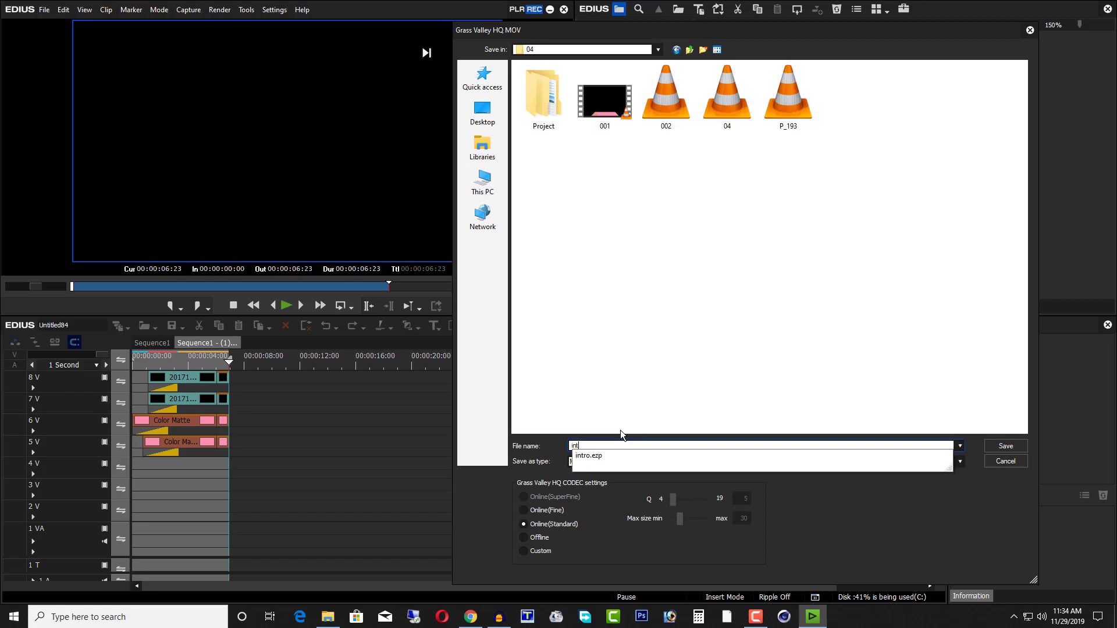
{"action": "type", "text": "ro"}
{"action": "key", "text": "Return"}
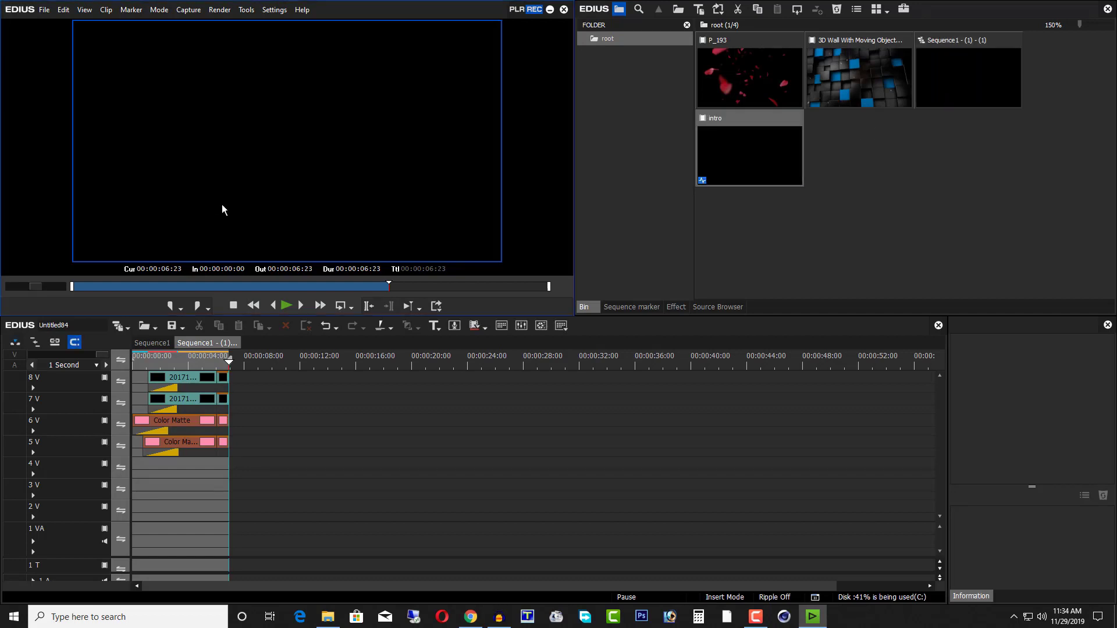
{"action": "left_click", "coordinate": [199, 361]}
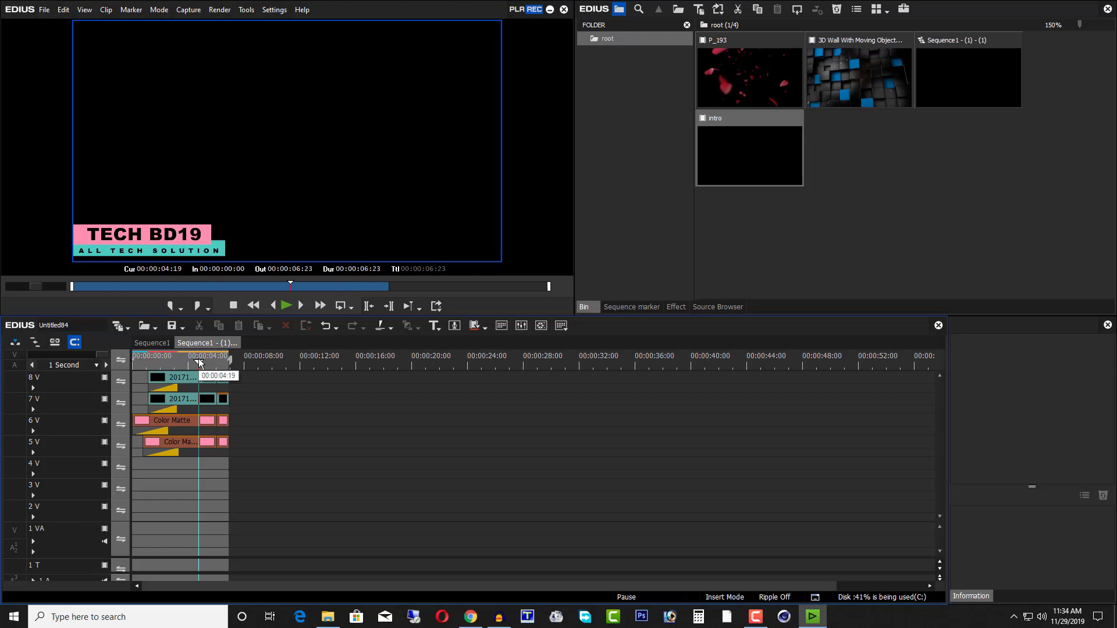
{"action": "double_click", "coordinate": [902, 183]}
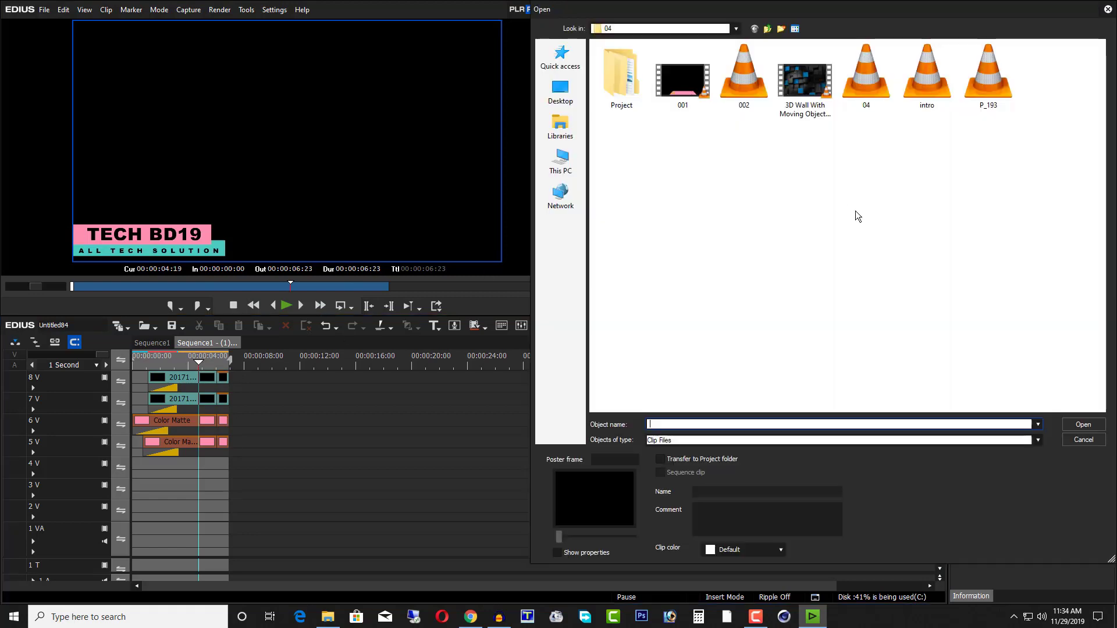
{"action": "left_click", "coordinate": [1069, 439]}
{"action": "double_click", "coordinate": [809, 216]}
{"action": "left_click", "coordinate": [1092, 444]}
Place the 3D Wall clip on track 5 V after the title clips, with the intro clip above it on 6 V at 00:00:19:11
{"action": "left_click_drag", "start_coordinate": [849, 87], "coordinate": [372, 442]}
{"action": "left_click_drag", "start_coordinate": [766, 151], "coordinate": [431, 420]}
Play the overlaid clips and move both earlier, so the 3D Wall clip directly follows the title clips and intro starts at 00:00:09:11
{"action": "left_click_drag", "start_coordinate": [448, 361], "coordinate": [398, 377]}
{"action": "key", "text": "space"}
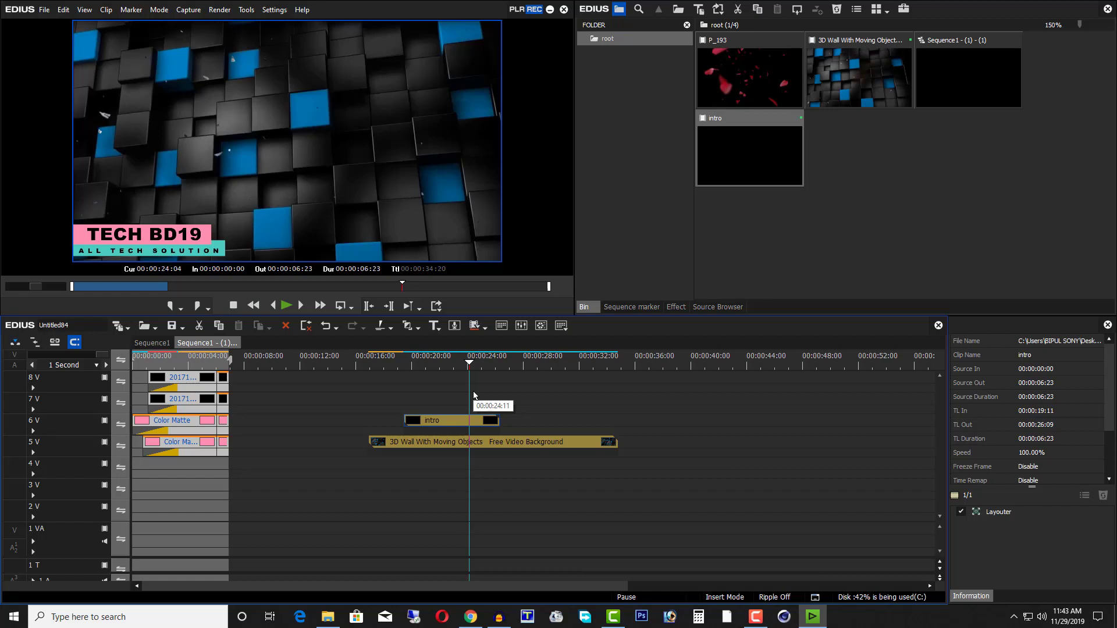
{"action": "left_click_drag", "start_coordinate": [458, 501], "coordinate": [329, 428]}
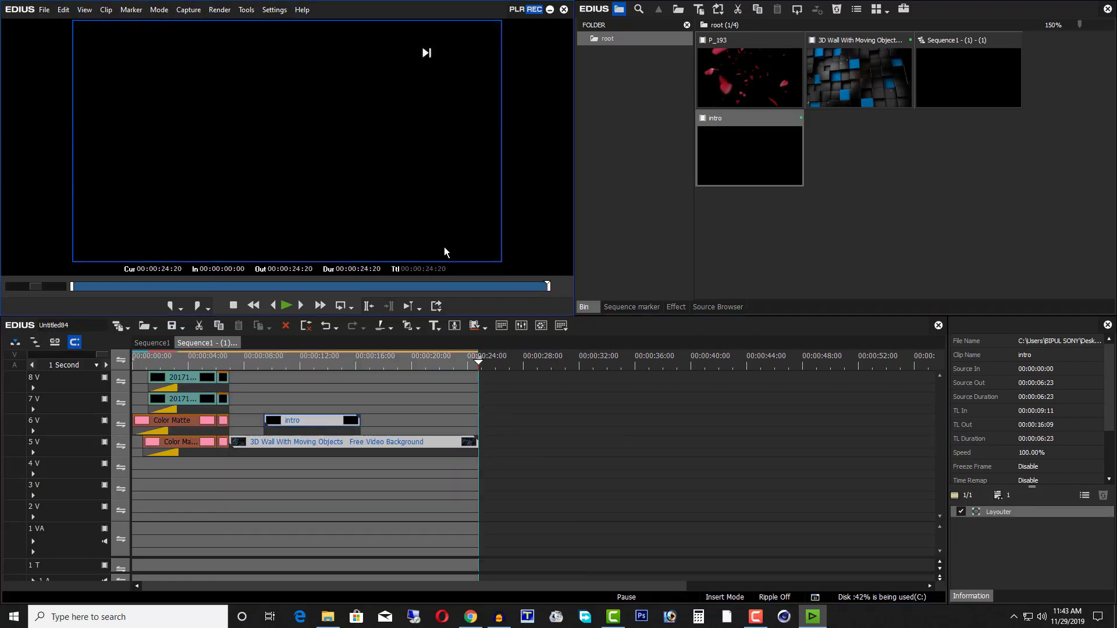
Choose the H.264/AVC exporter in the H.264/AVC category for exporting the sequence between In and Out to a file
{"action": "key", "text": "F11"}
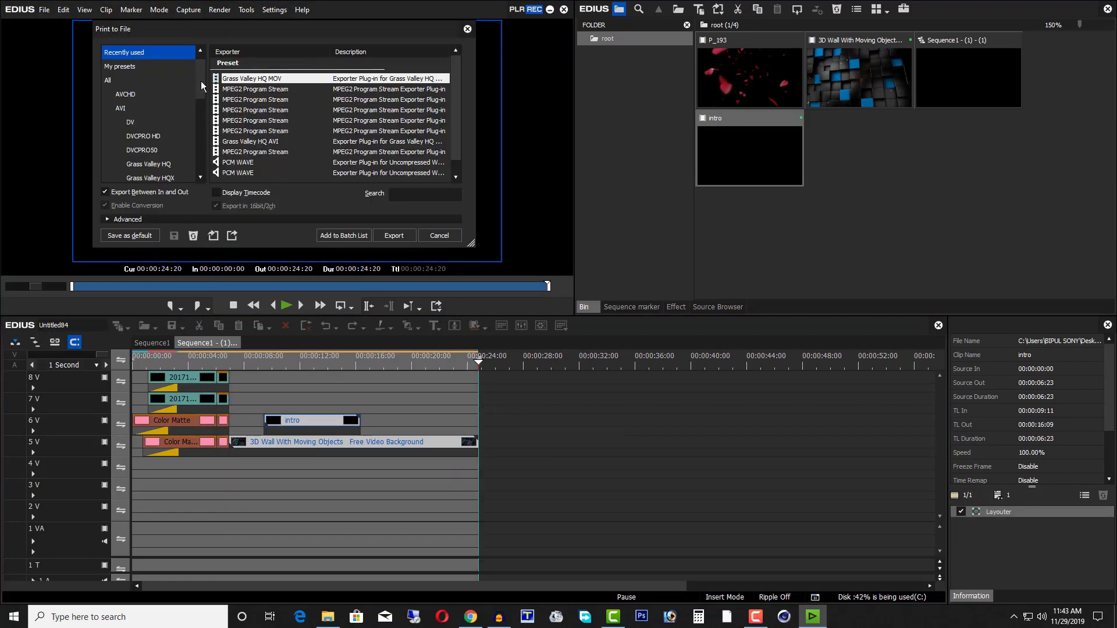
{"action": "left_click_drag", "start_coordinate": [200, 78], "coordinate": [189, 118]}
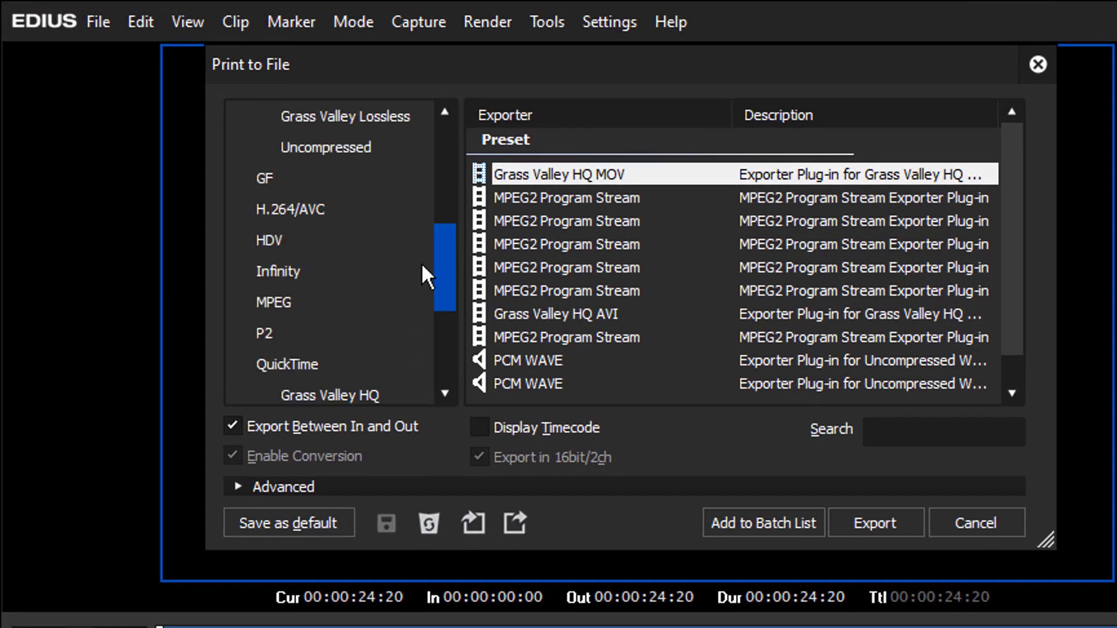
{"action": "left_click_drag", "start_coordinate": [422, 263], "coordinate": [420, 256]}
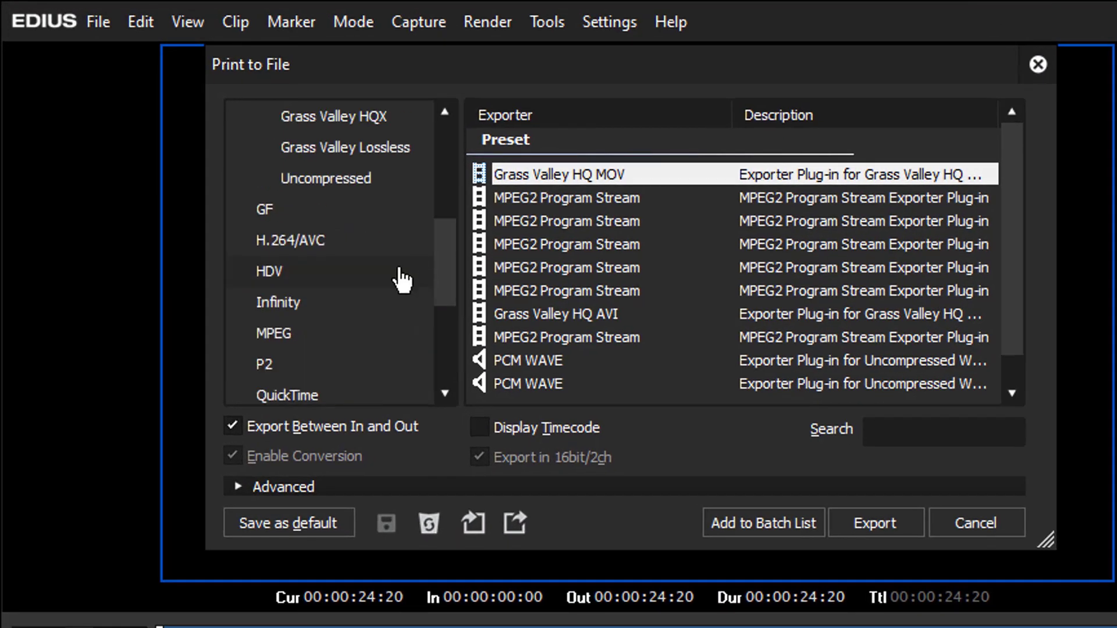
{"action": "left_click", "coordinate": [294, 247]}
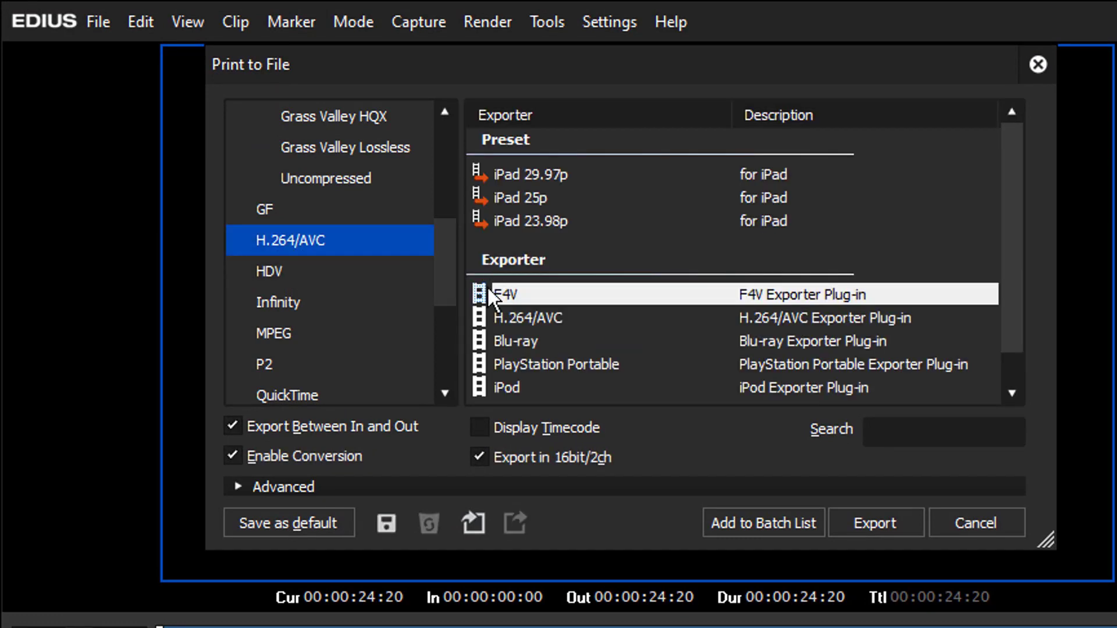
{"action": "left_click", "coordinate": [1019, 283]}
{"action": "left_click", "coordinate": [503, 320]}
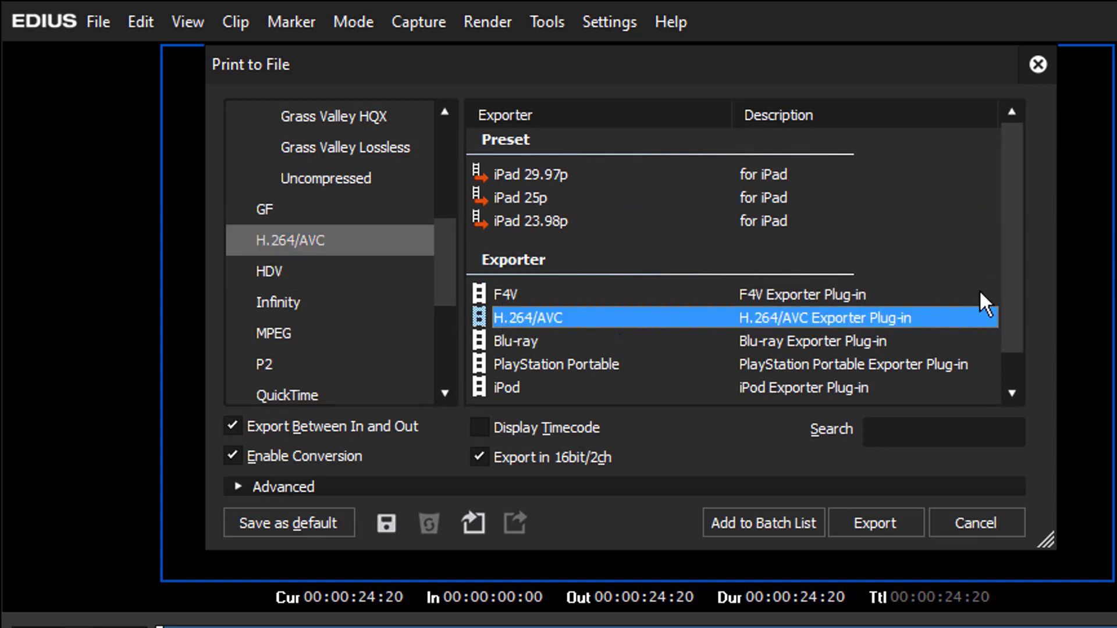
Export the sequence as an MPEG-4 file into folder 04 on the Desktop, under a file name beginning with 00
{"action": "left_click", "coordinate": [874, 520]}
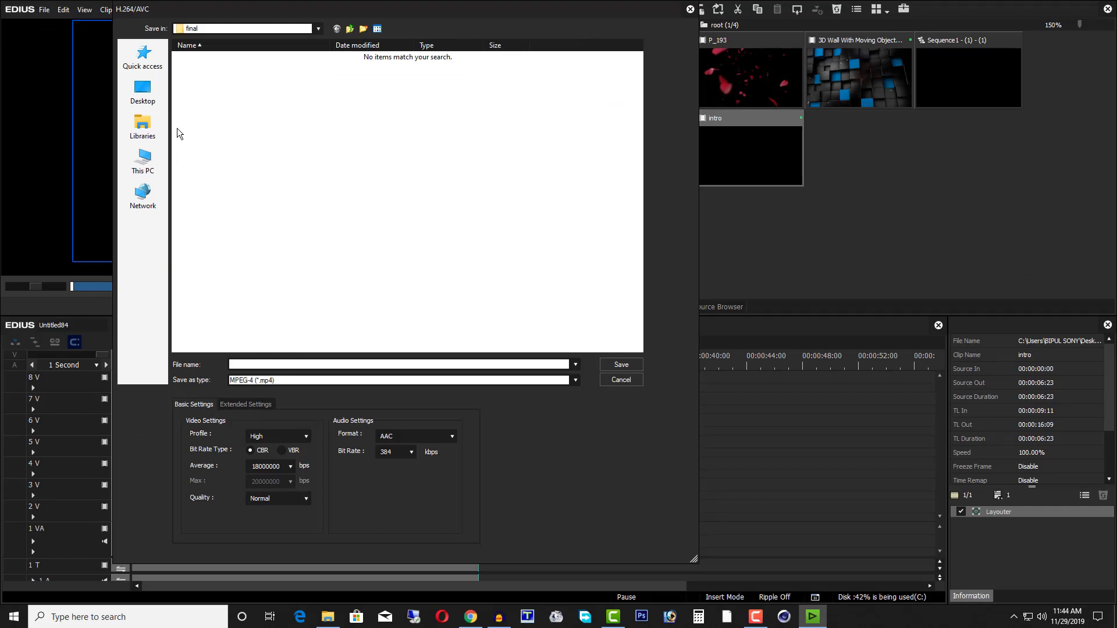
{"action": "left_click", "coordinate": [143, 92]}
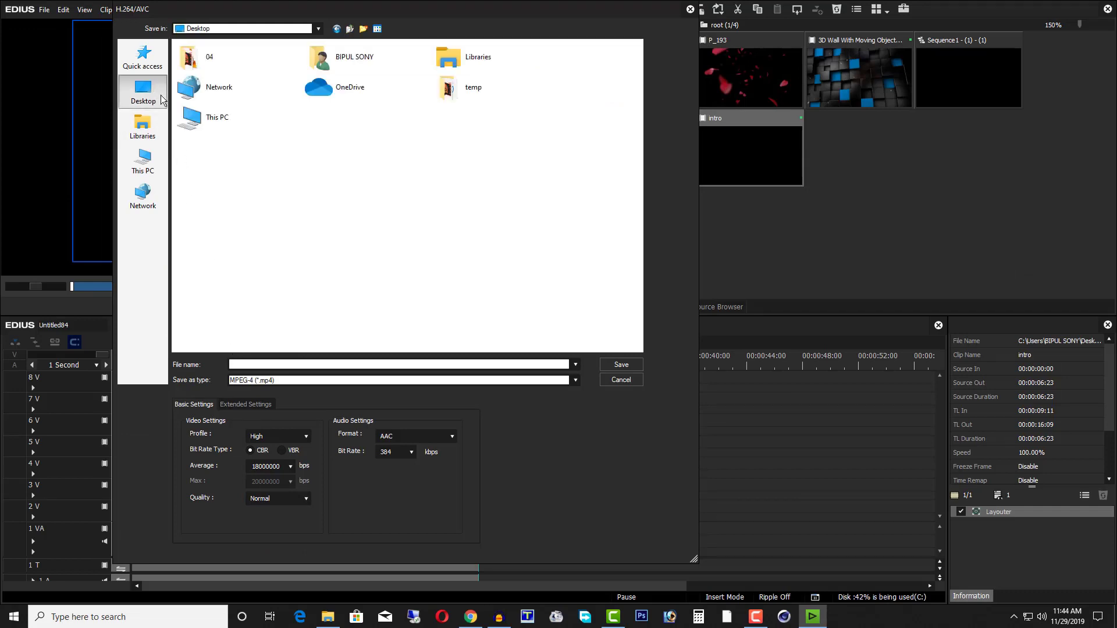
{"action": "double_click", "coordinate": [441, 98]}
{"action": "left_click", "coordinate": [350, 28]}
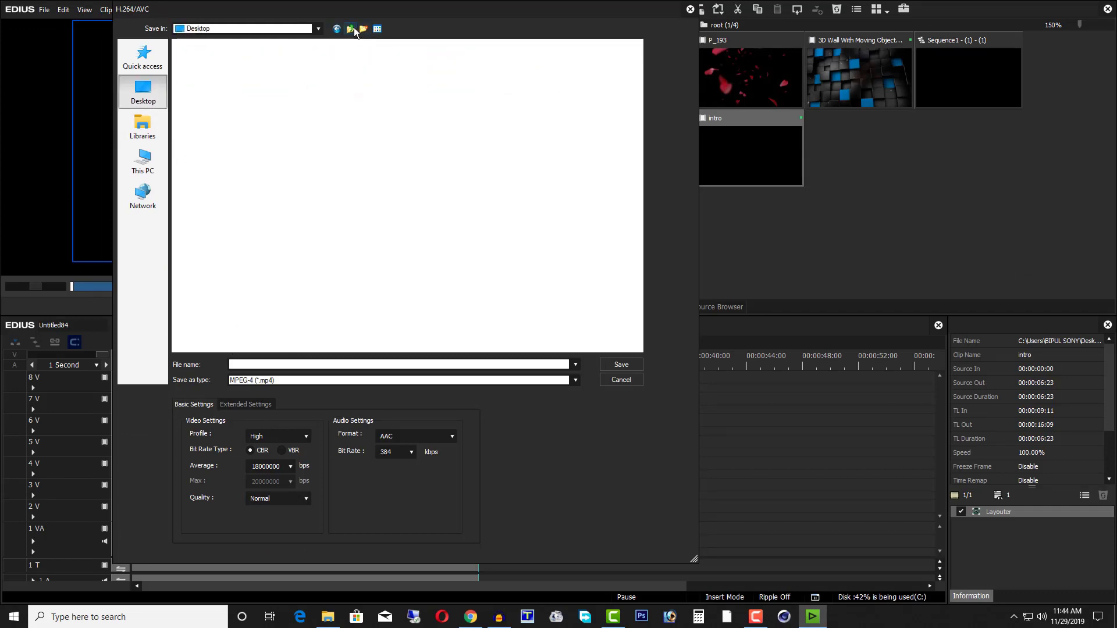
{"action": "double_click", "coordinate": [219, 61]}
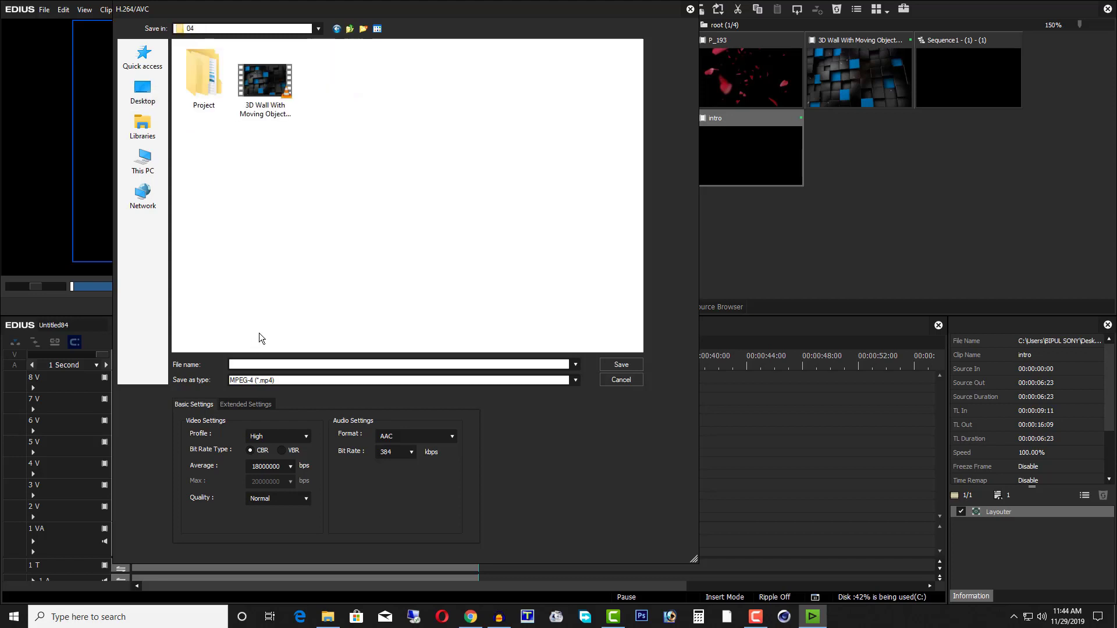
{"action": "left_click", "coordinate": [261, 363]}
{"action": "type", "text": "intro"}
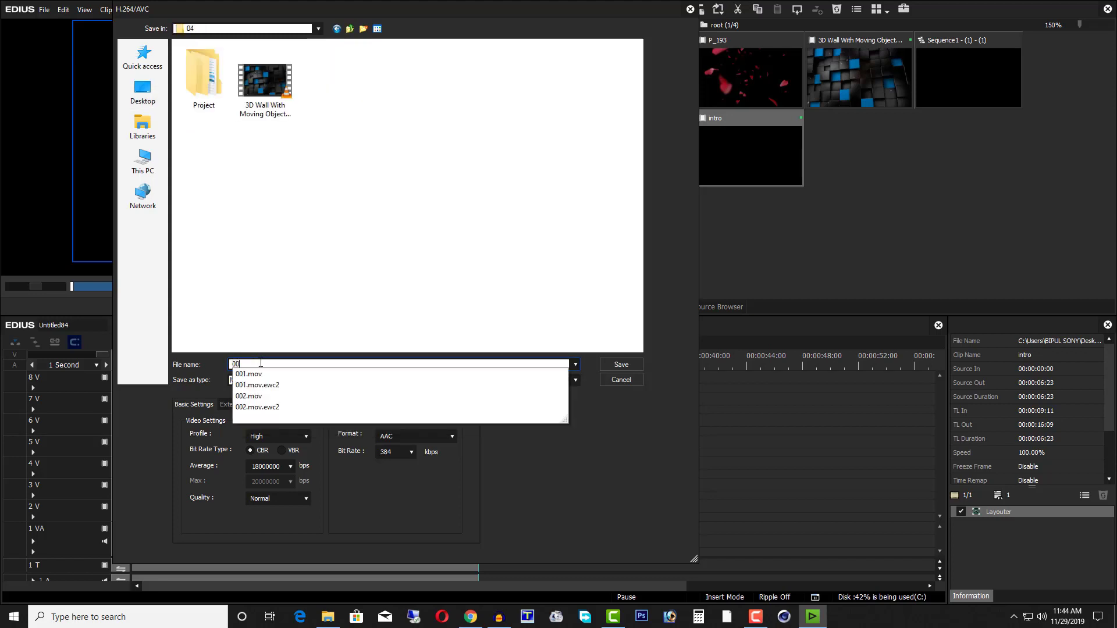
{"action": "key", "text": "Return"}
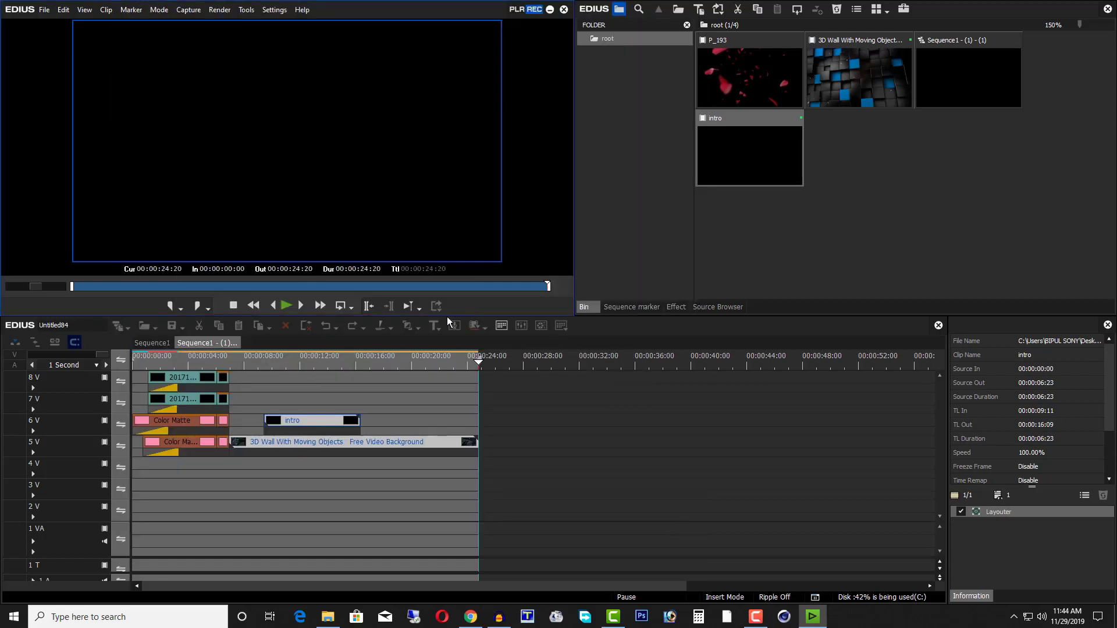